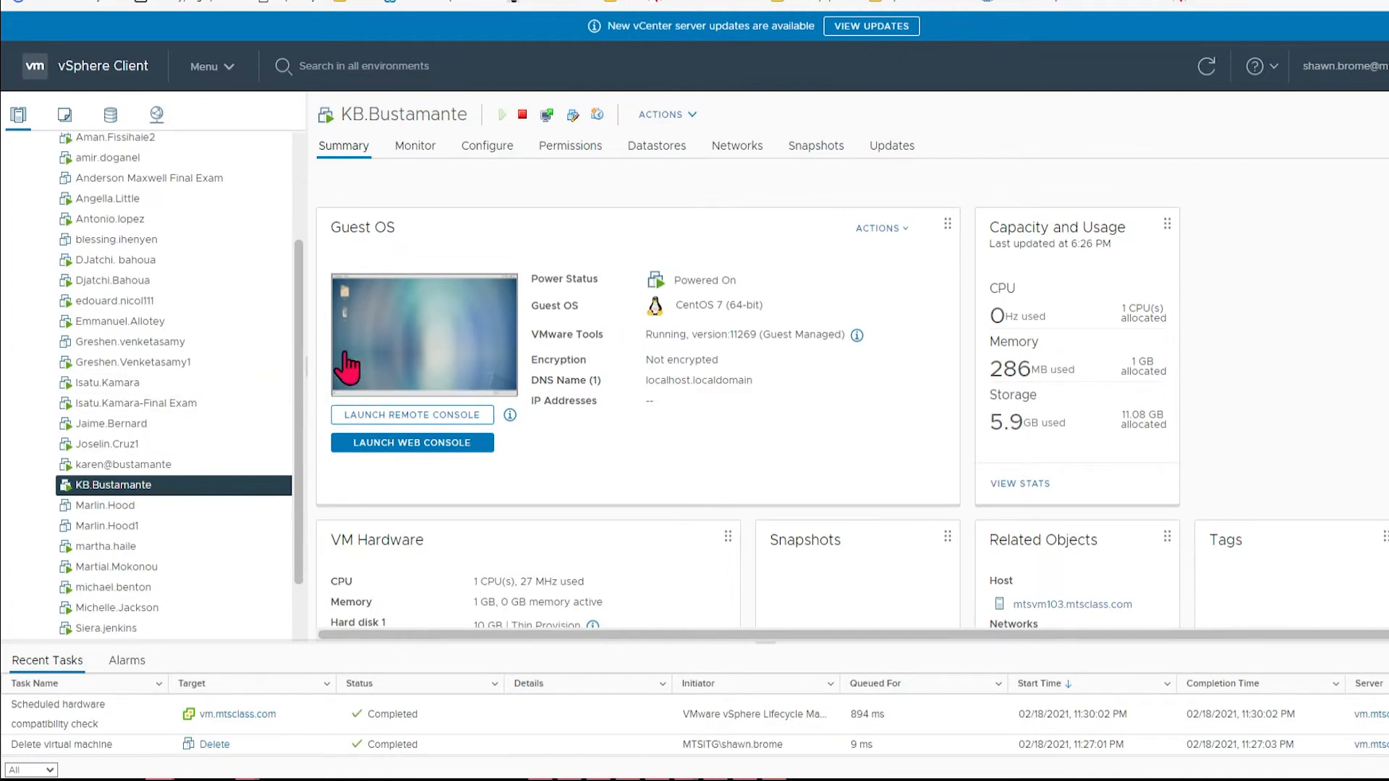
Step: Rename the other student VM, removing the @ sign from its name
{"action": "right_click", "coordinate": [116, 465]}
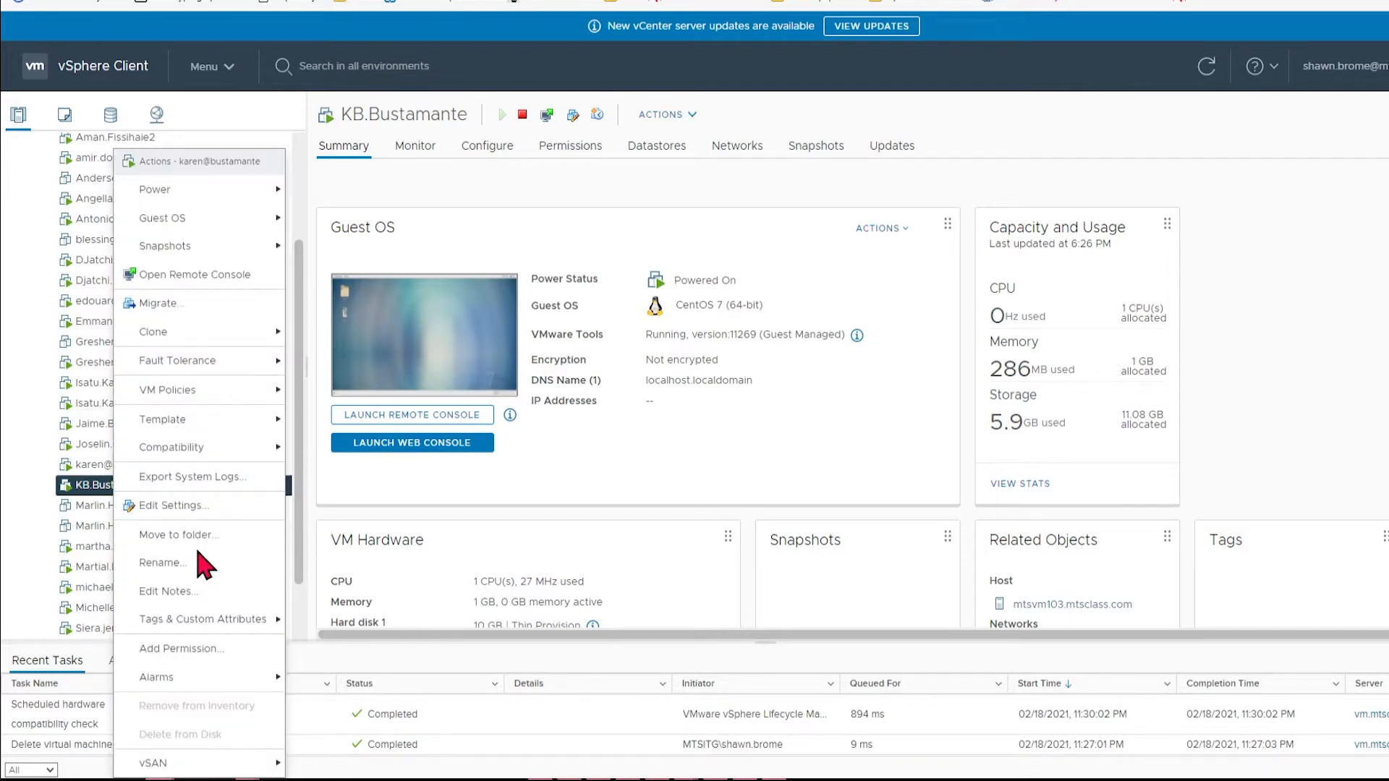
{"action": "mouse_move", "coordinate": [190, 676]}
{"action": "left_click", "coordinate": [190, 564]}
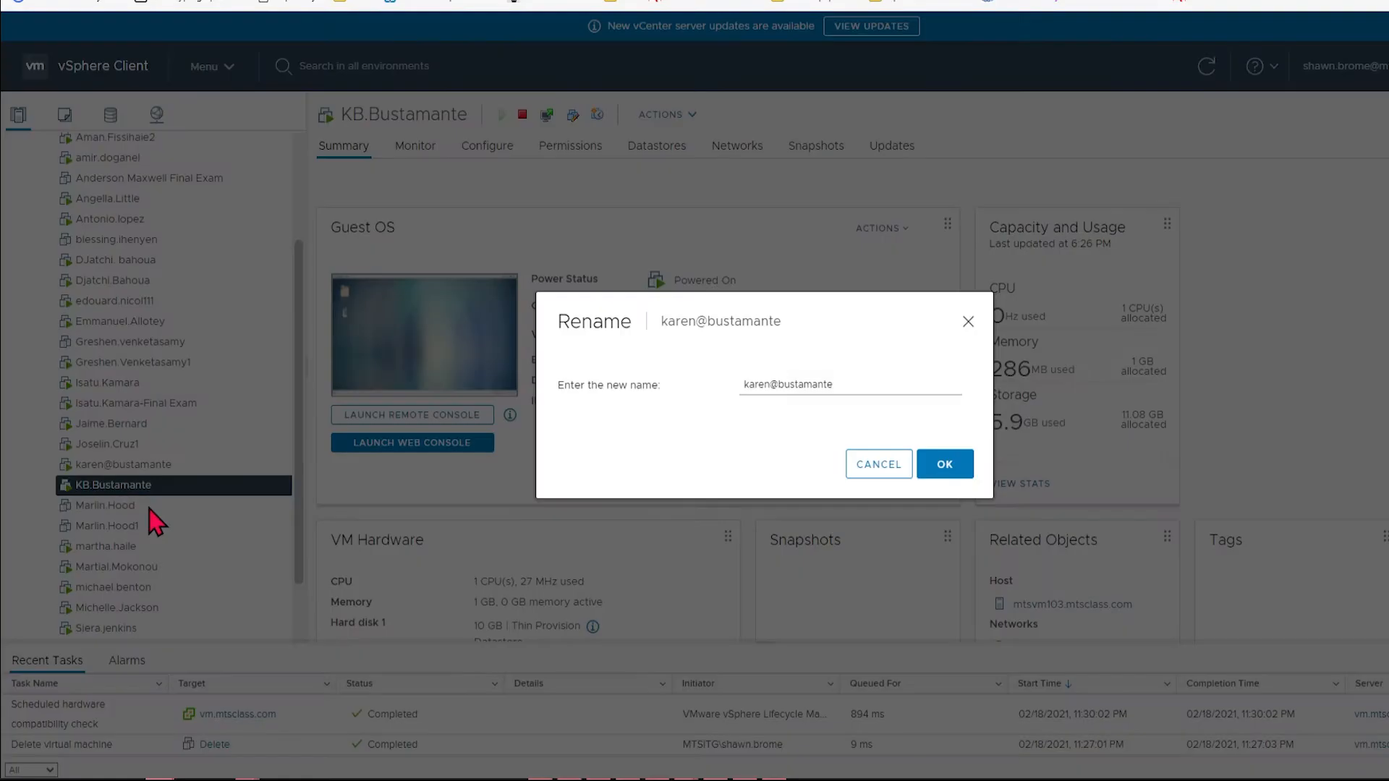
{"action": "left_click", "coordinate": [778, 384]}
{"action": "key", "text": "BackSpace"}
{"action": "left_click", "coordinate": [956, 467]}
Step: Rename the current VM to the student's first-name.last-name followed by 1
{"action": "right_click", "coordinate": [180, 485]}
{"action": "left_click", "coordinate": [215, 566]}
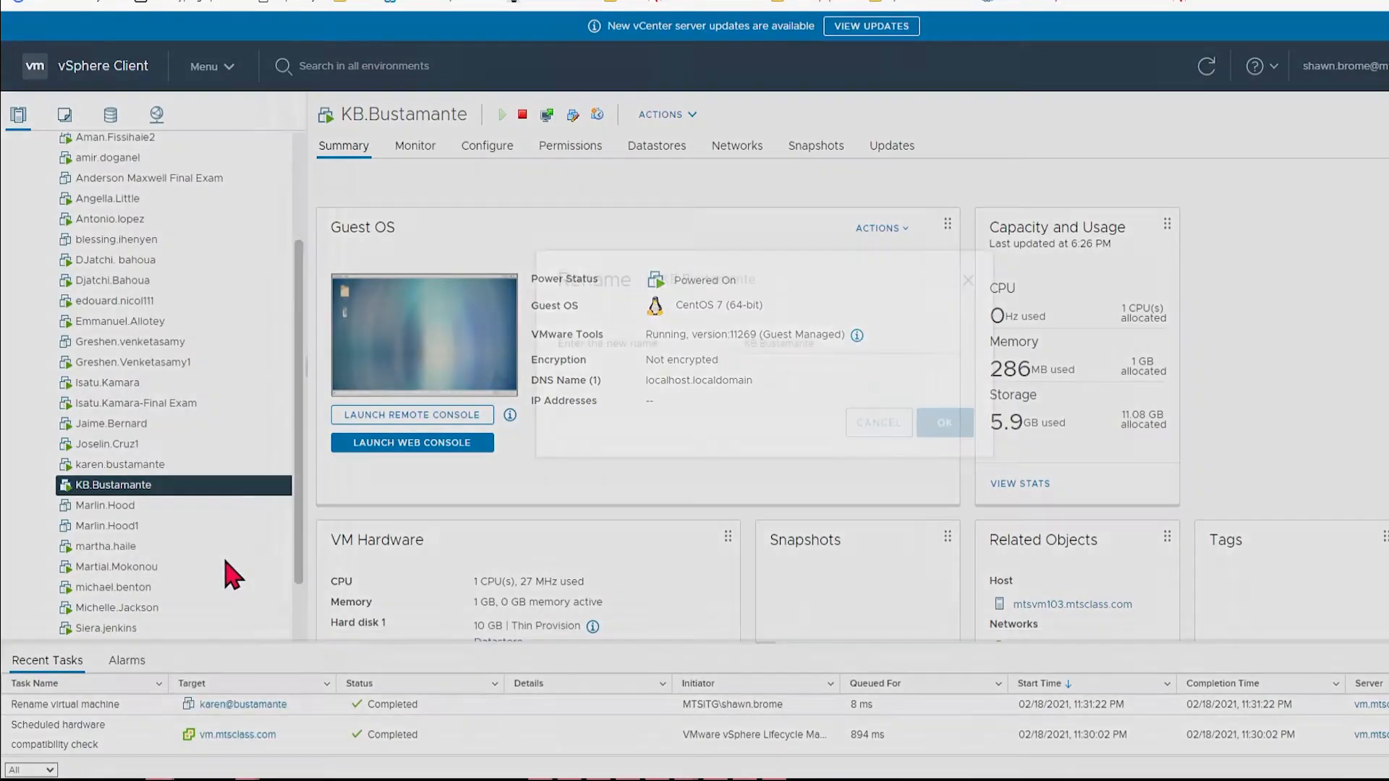
{"action": "left_click", "coordinate": [758, 384]}
{"action": "key", "text": "BackSpace"}
{"action": "key", "text": "BackSpace"}
{"action": "type", "text": "aren."}
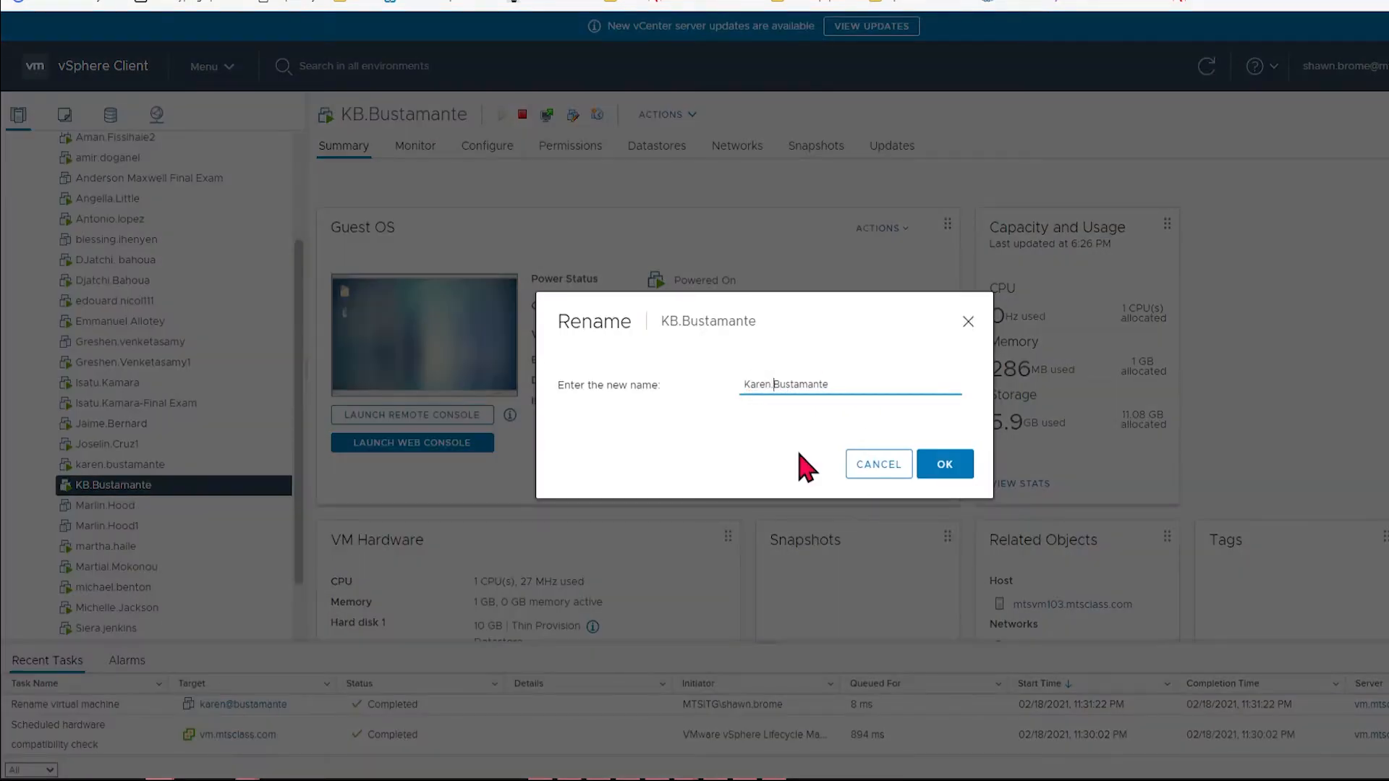
{"action": "left_click", "coordinate": [848, 390]}
{"action": "type", "text": "1"}
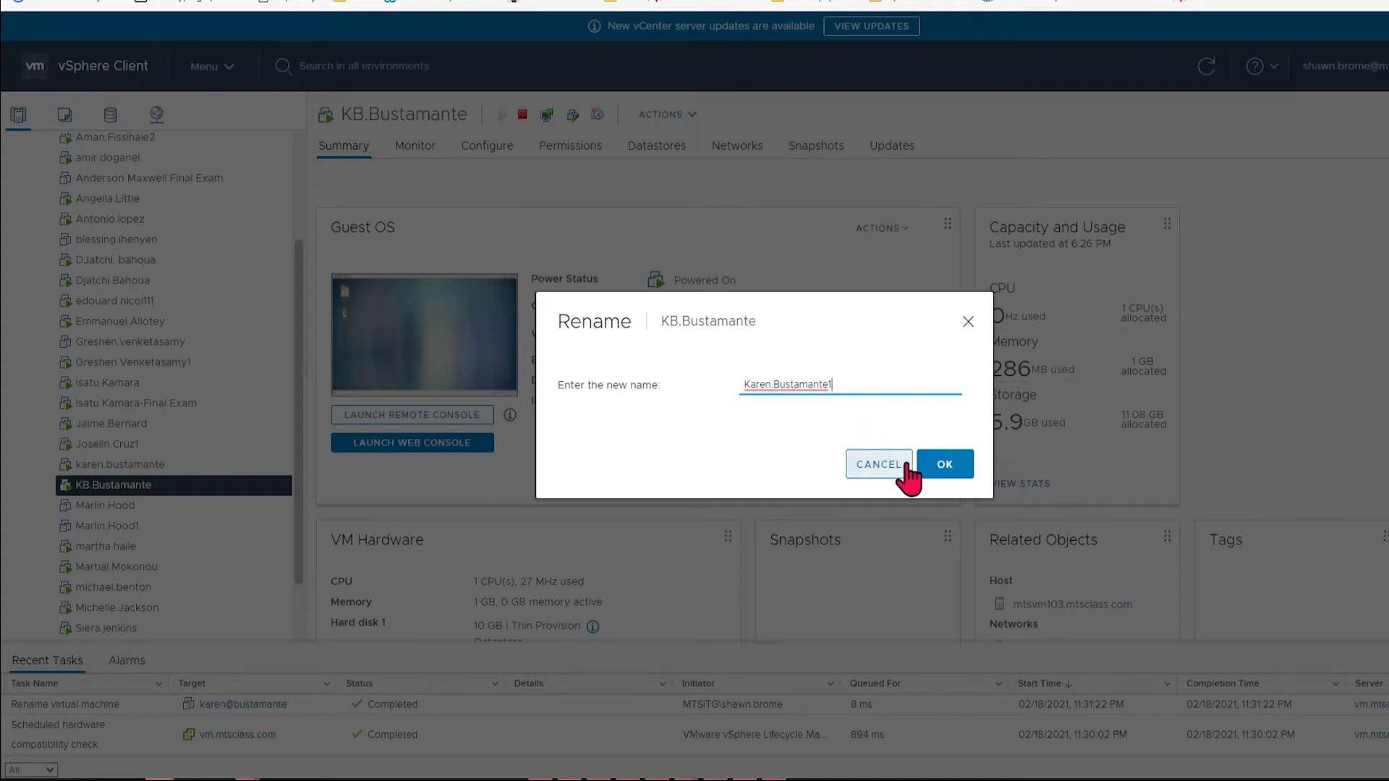
{"action": "left_click", "coordinate": [946, 466]}
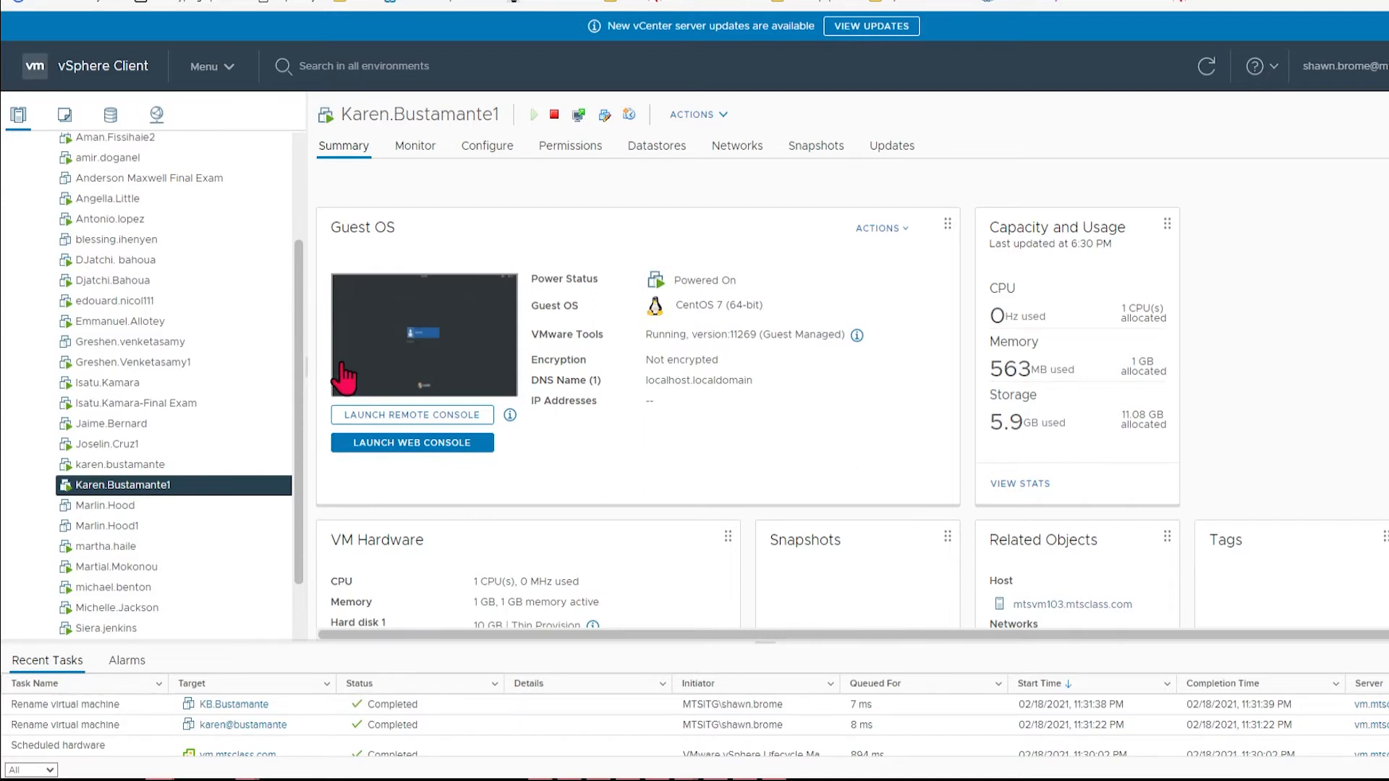
Step: Launch the VM's web console and sign in to CentOS as the user with the account password
{"action": "left_click", "coordinate": [426, 444]}
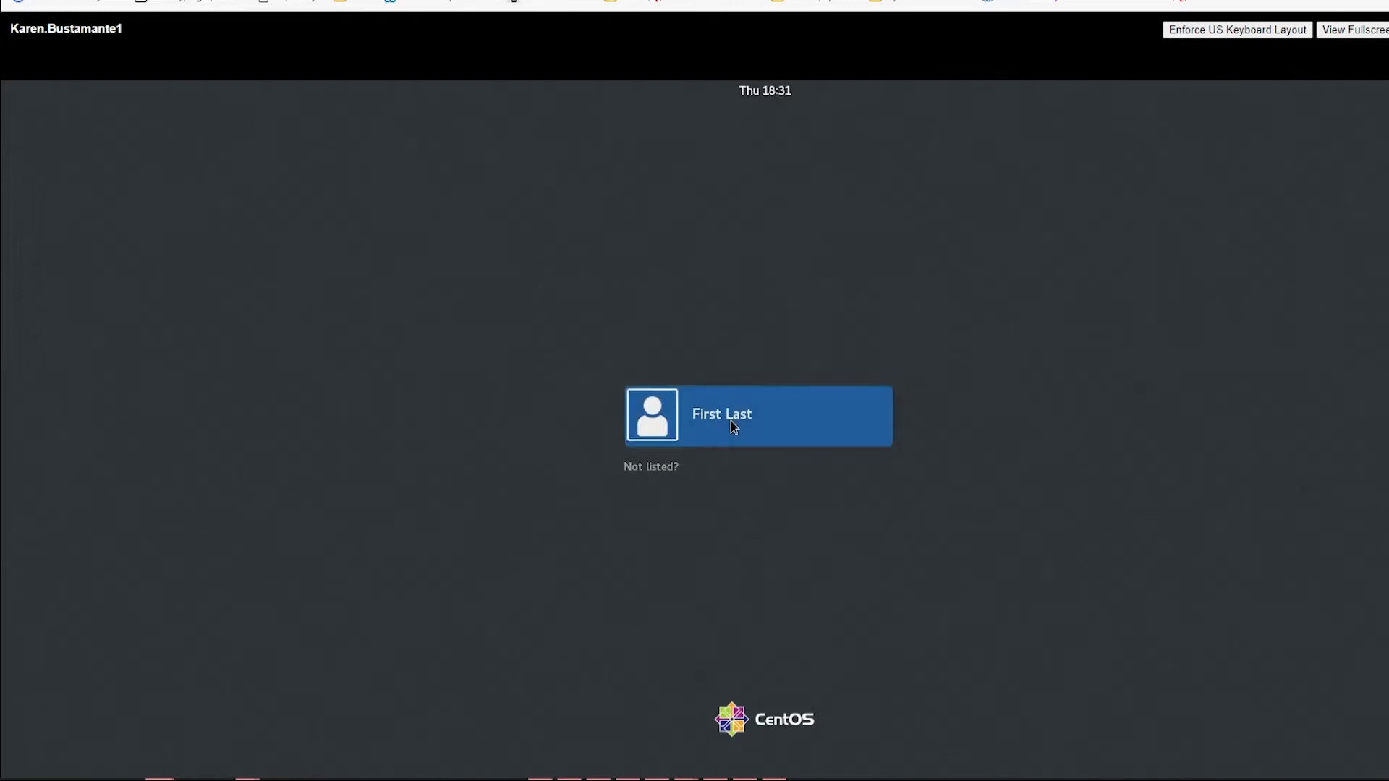
{"action": "left_click", "coordinate": [731, 421]}
{"action": "type", "text": "••••••••••••••••"}
{"action": "key", "text": "Return"}
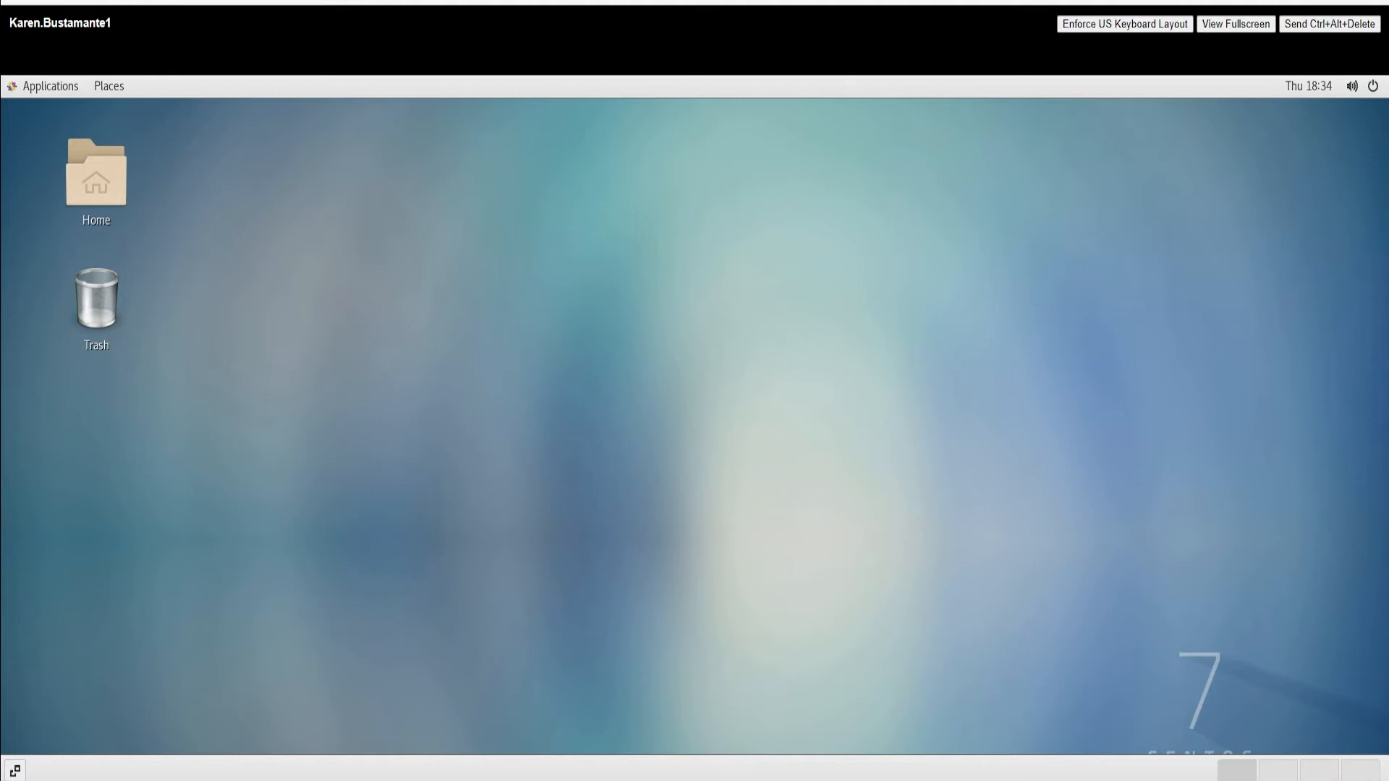
{"action": "left_click", "coordinate": [1373, 87]}
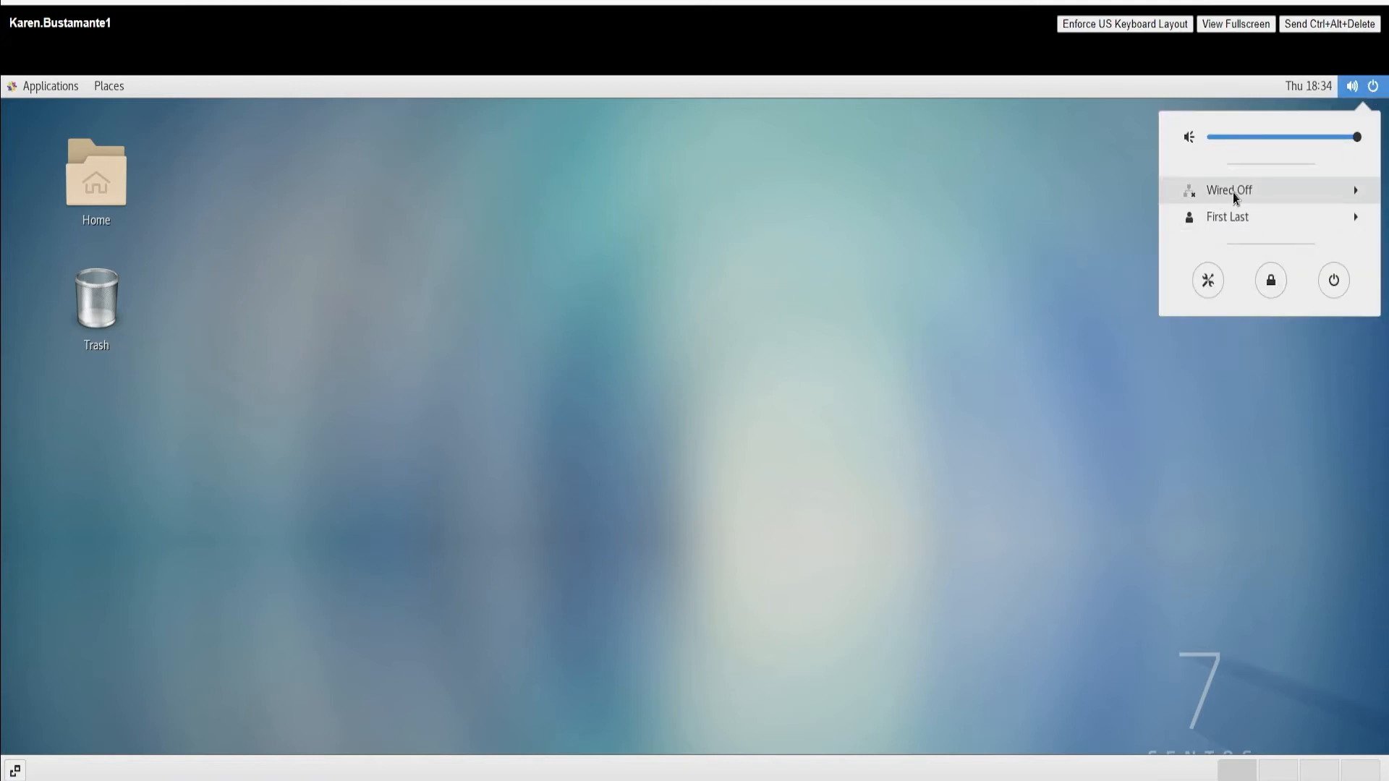
{"action": "left_click", "coordinate": [1355, 193]}
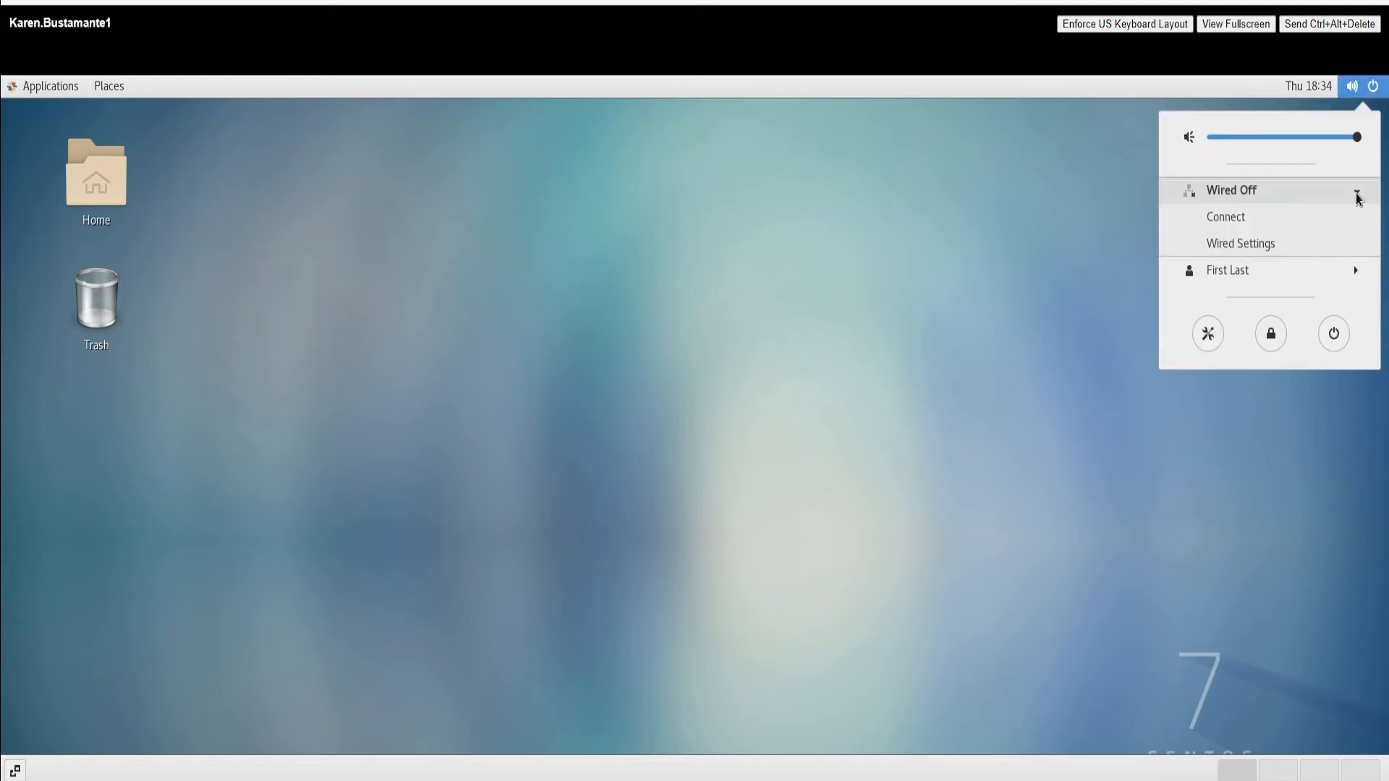
{"action": "left_click", "coordinate": [1223, 244]}
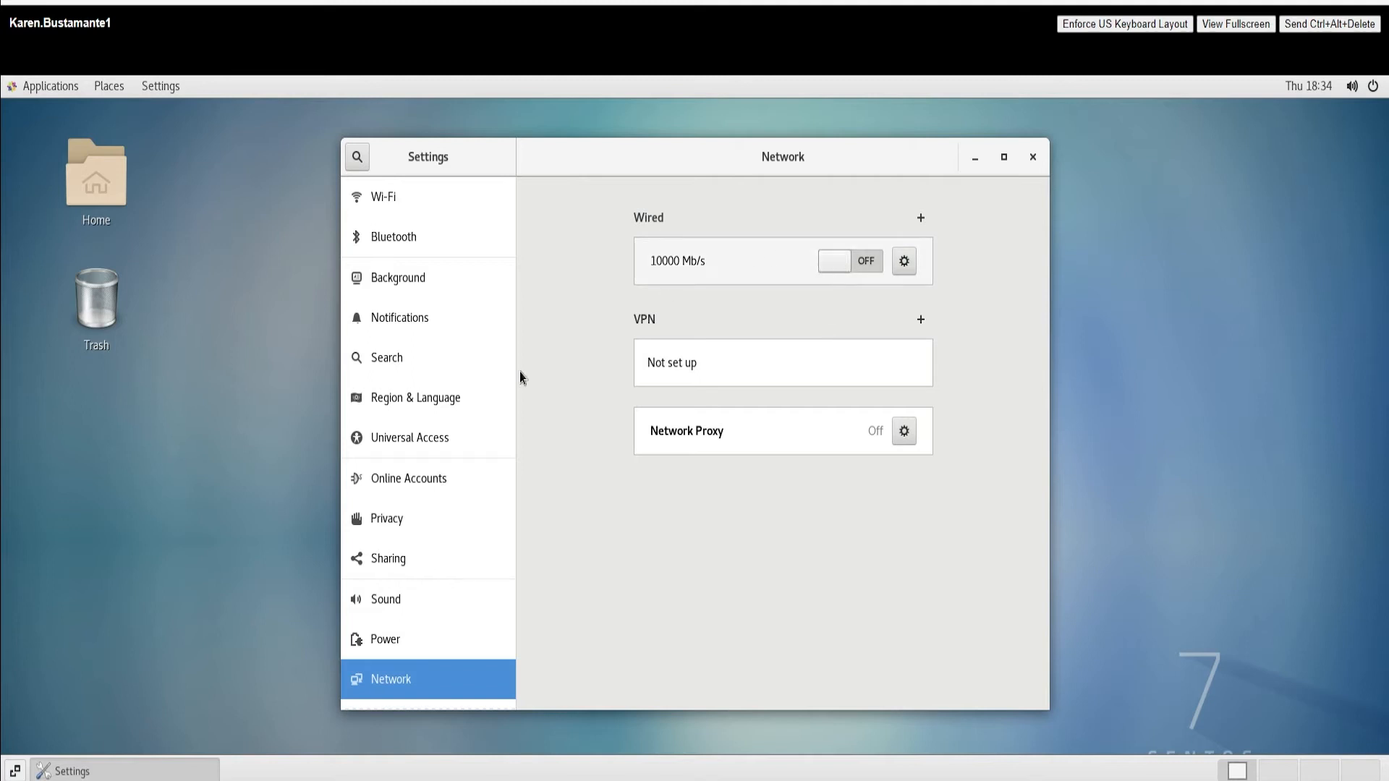
{"action": "left_click", "coordinate": [904, 262]}
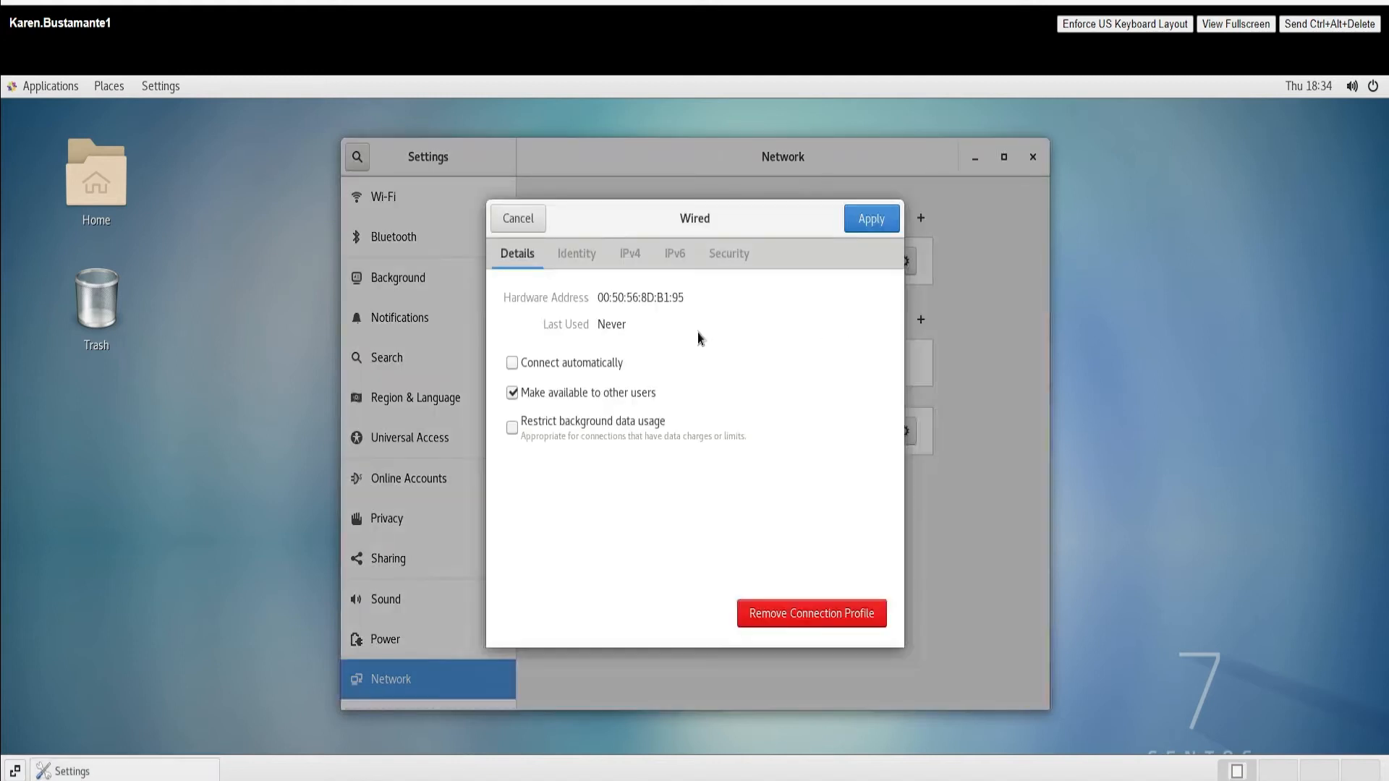
{"action": "left_click", "coordinate": [513, 224]}
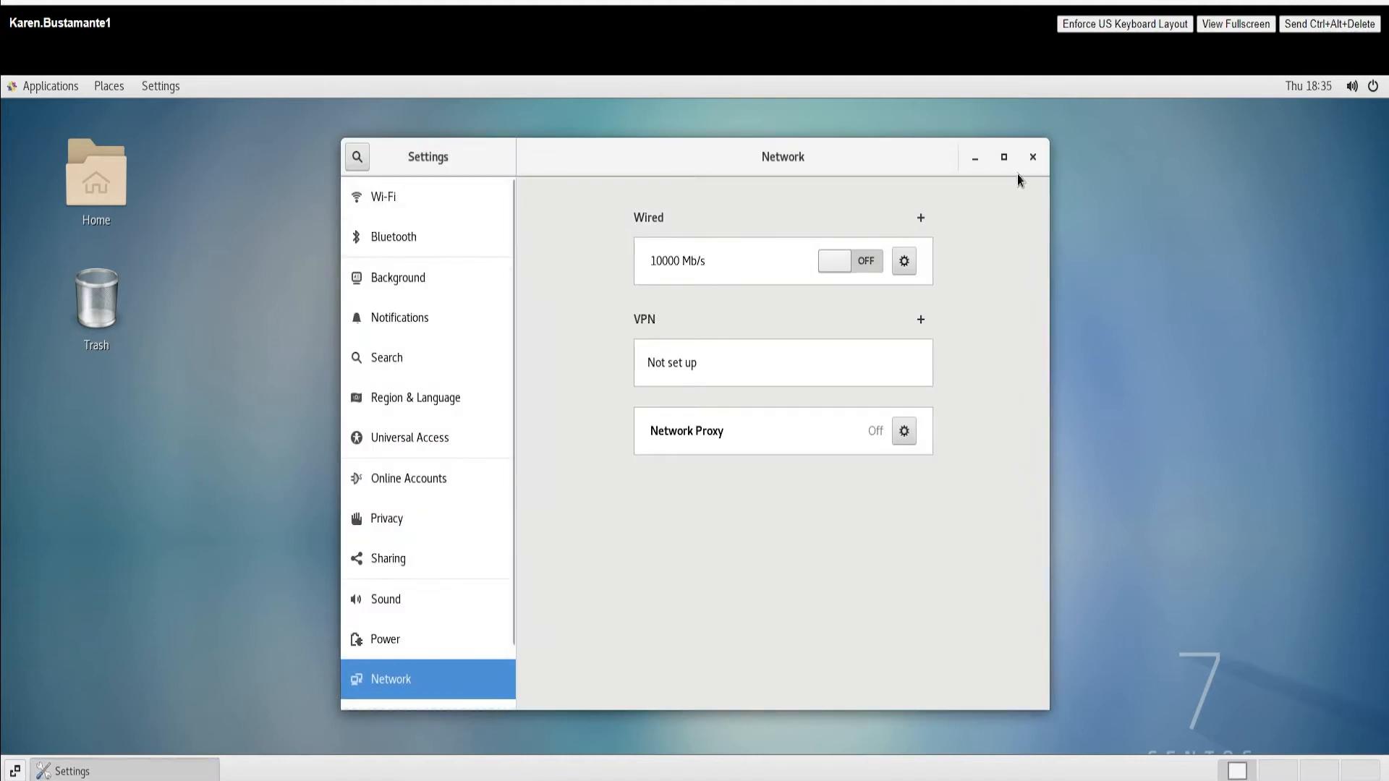
{"action": "left_click", "coordinate": [1033, 158]}
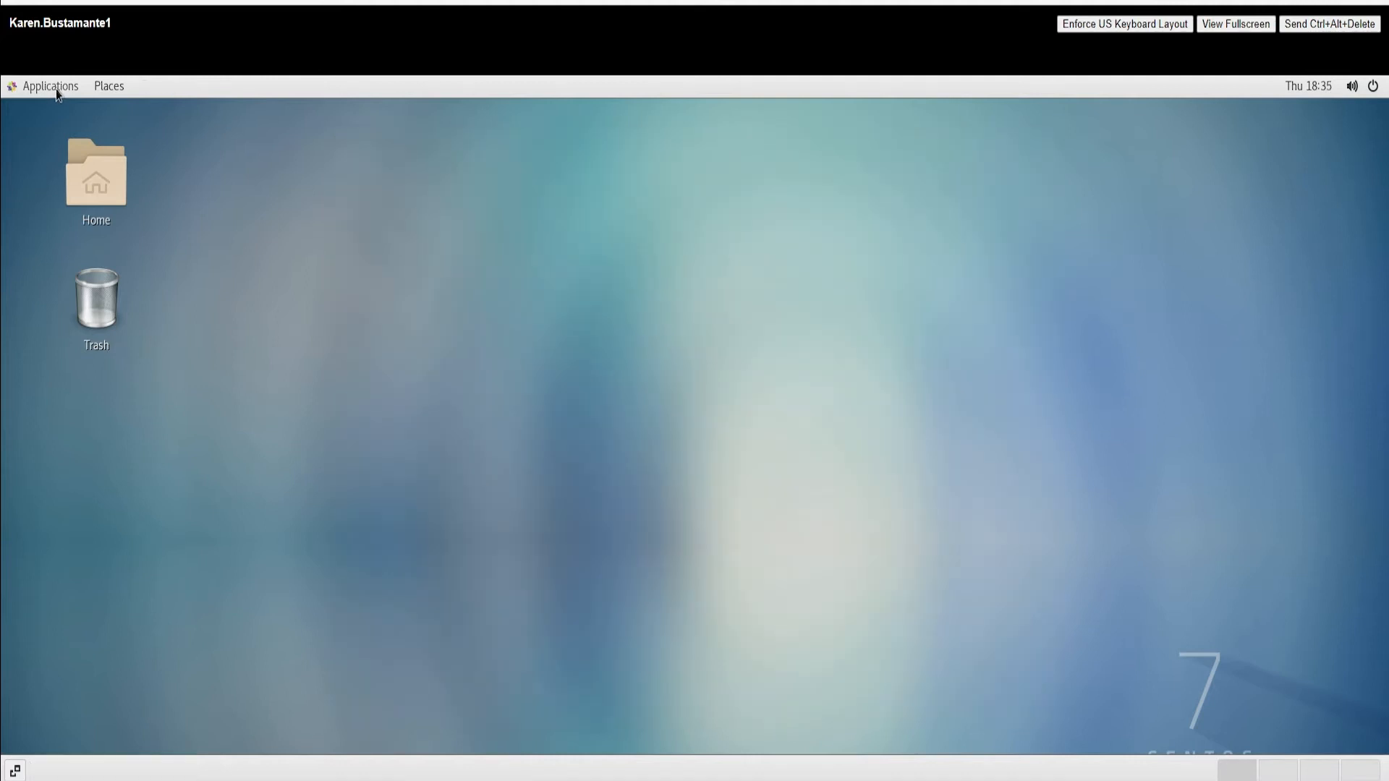
Step: Start a Terminal from System Tools and run nmtui
{"action": "left_click", "coordinate": [56, 92]}
{"action": "mouse_move", "coordinate": [76, 357]}
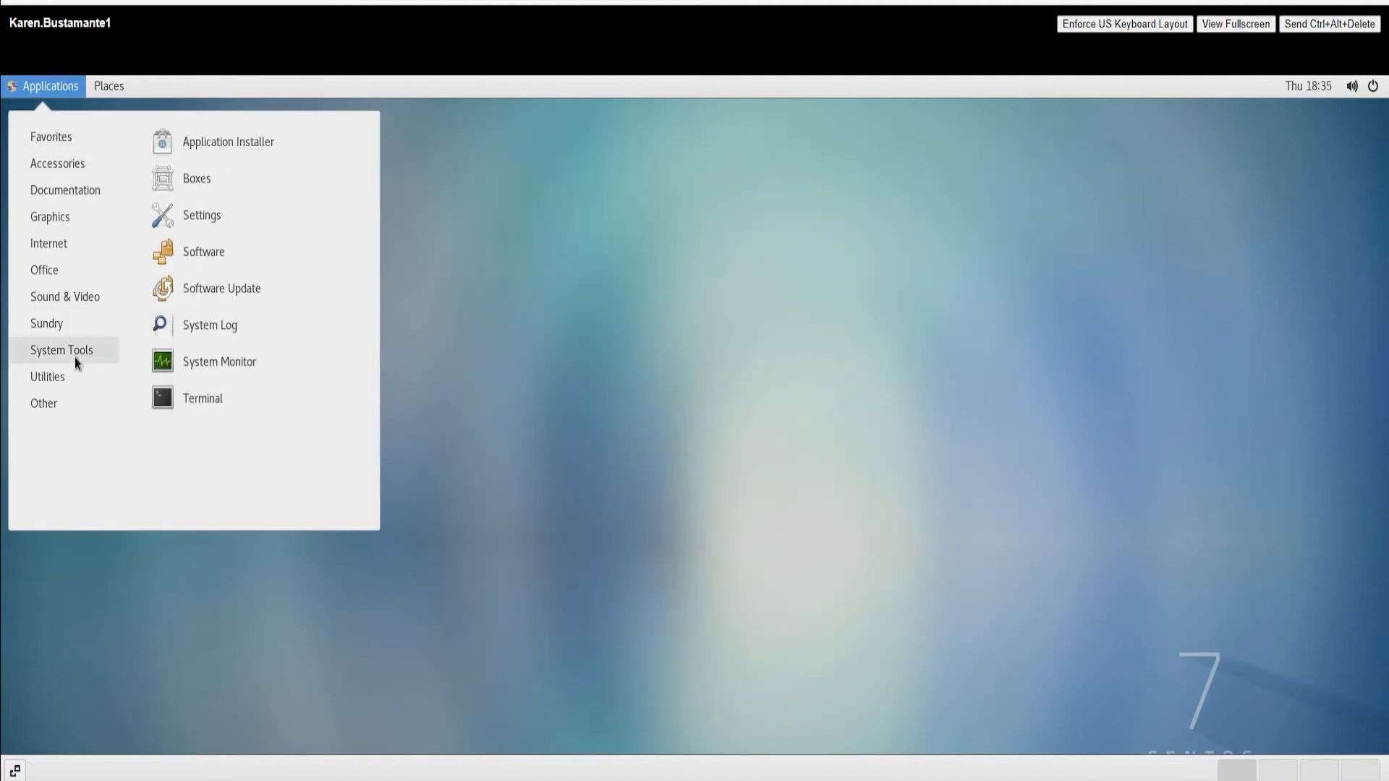
{"action": "left_click", "coordinate": [212, 396]}
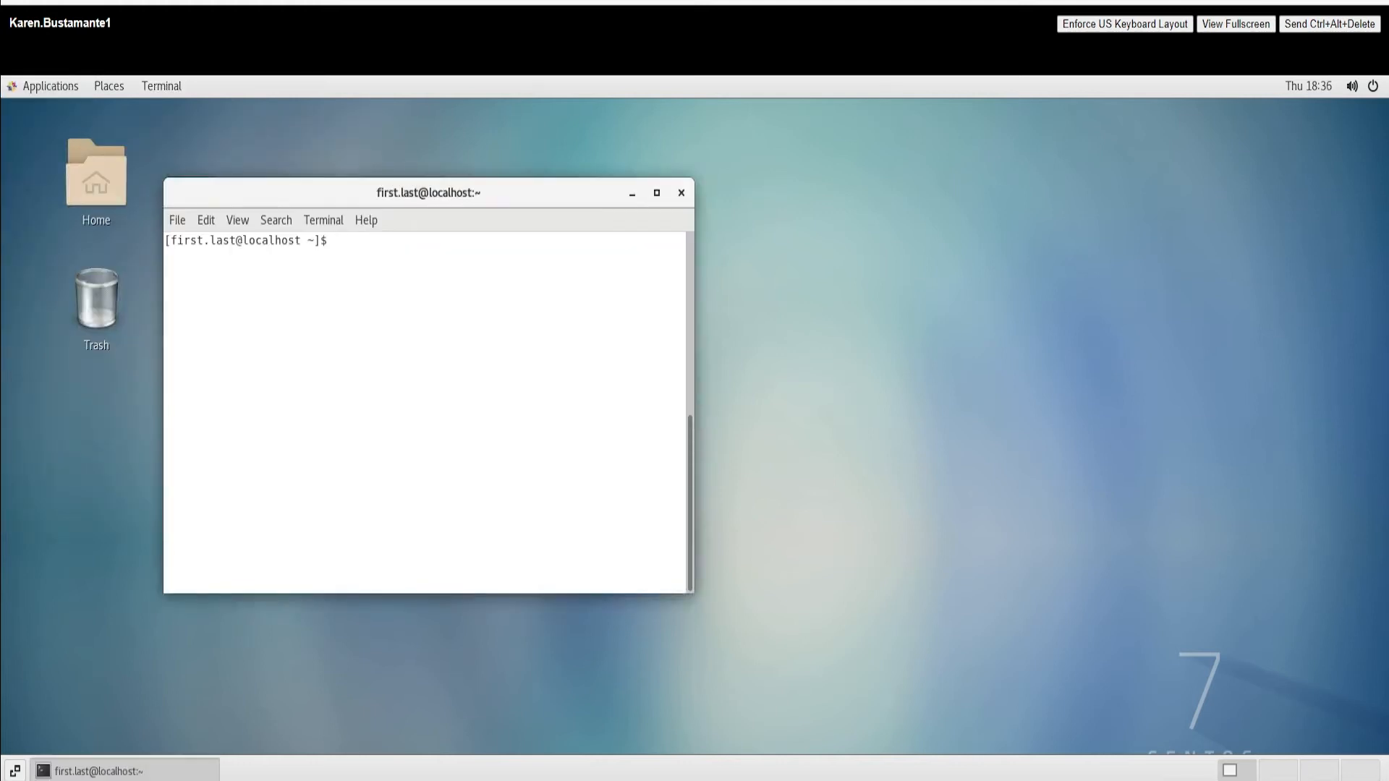
{"action": "type", "text": "nmtui"}
{"action": "key", "text": "Return"}
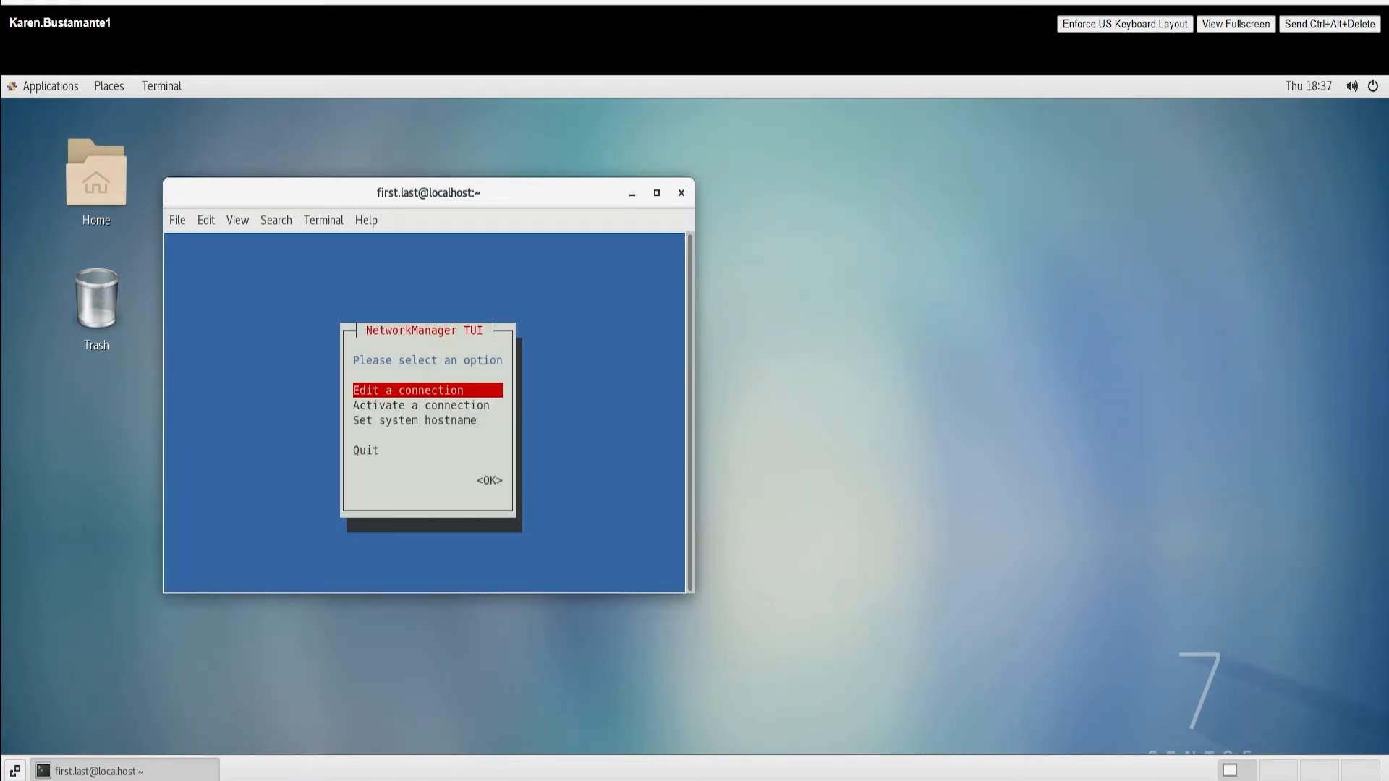
Step: Choose Edit a connection and open the ens192 wired connection for editing
{"action": "key", "text": "Return"}
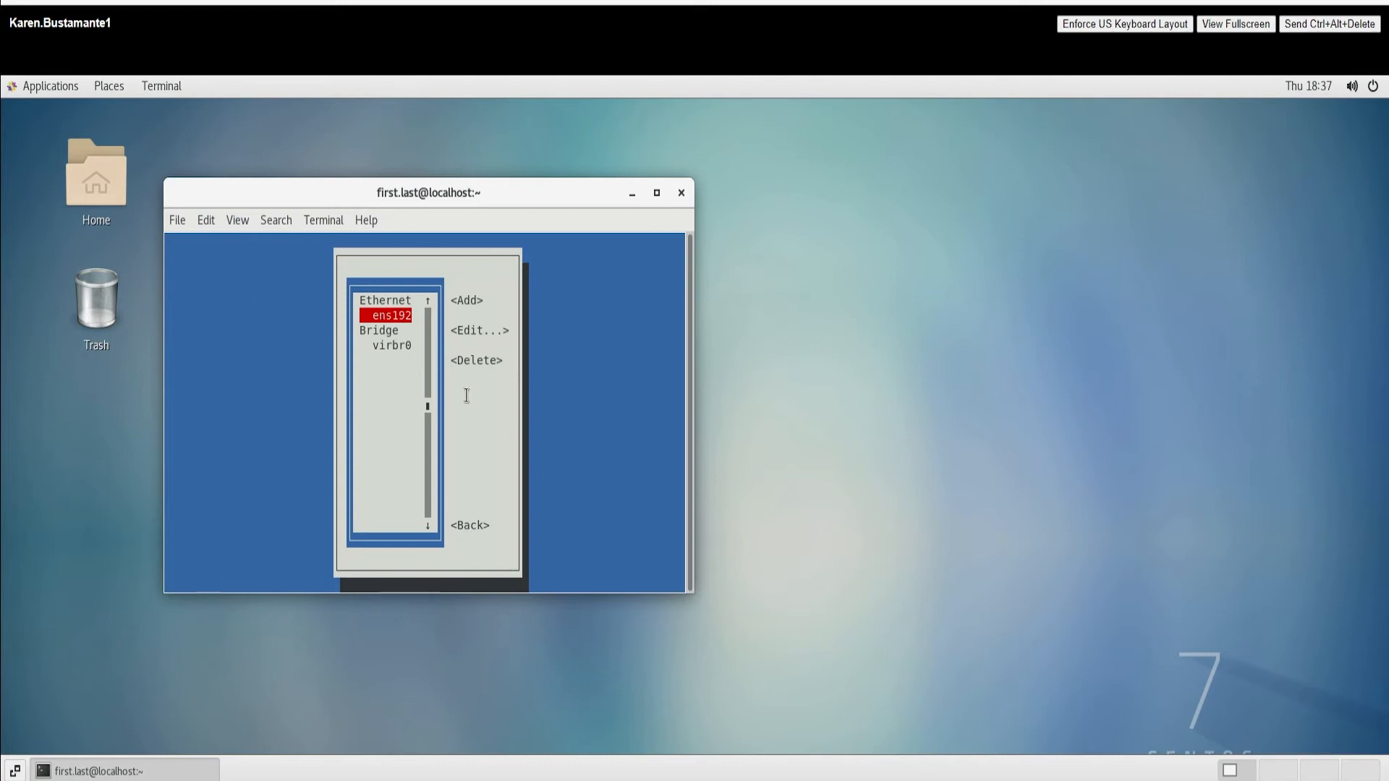
{"action": "key", "text": "Tab"}
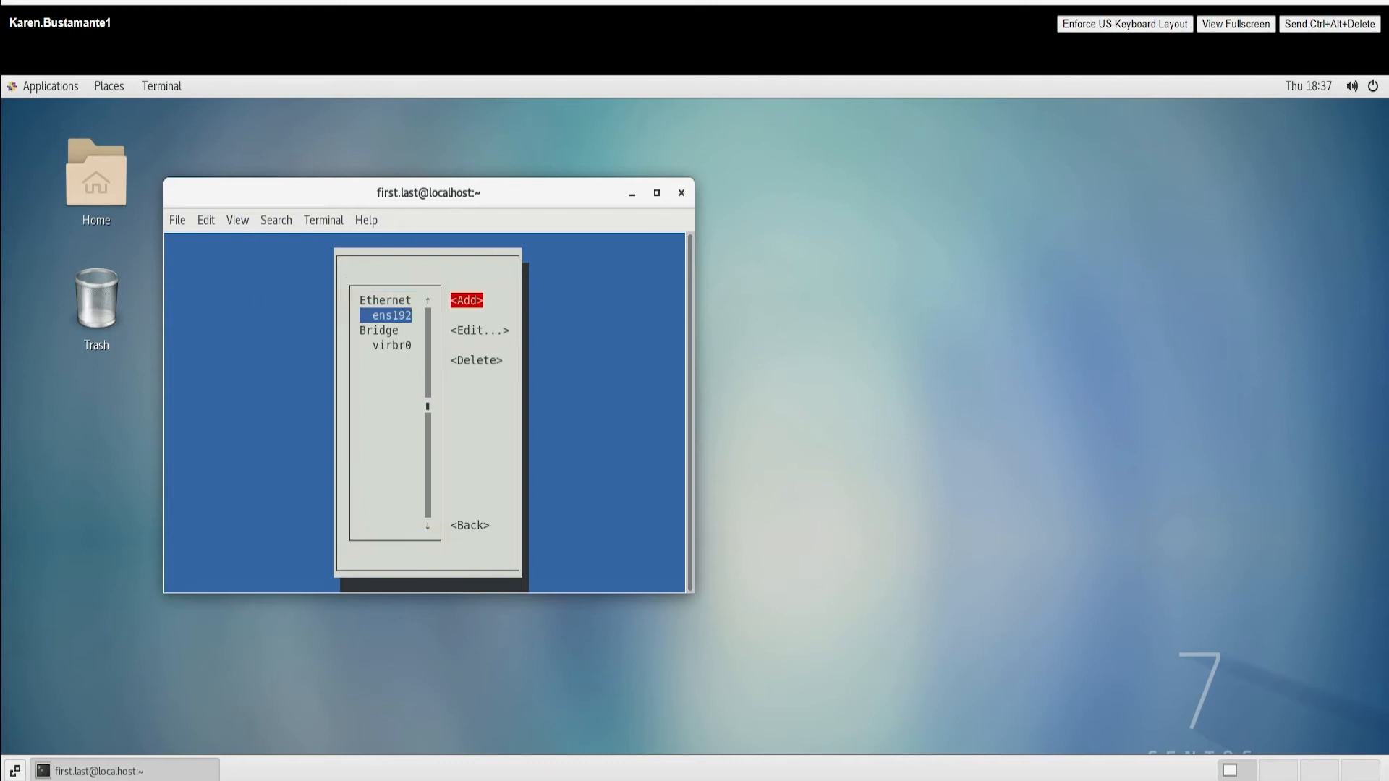
{"action": "key", "text": "Tab"}
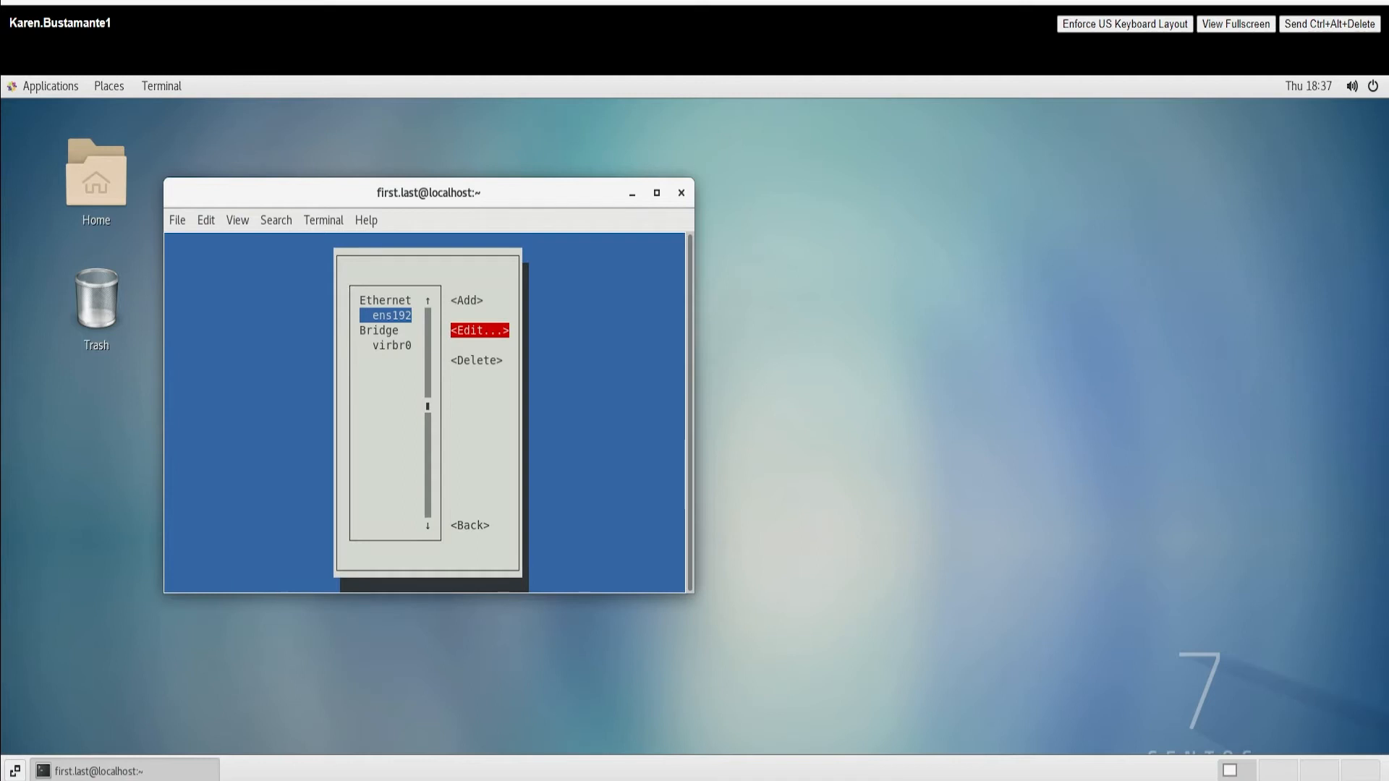
{"action": "key", "text": "Return"}
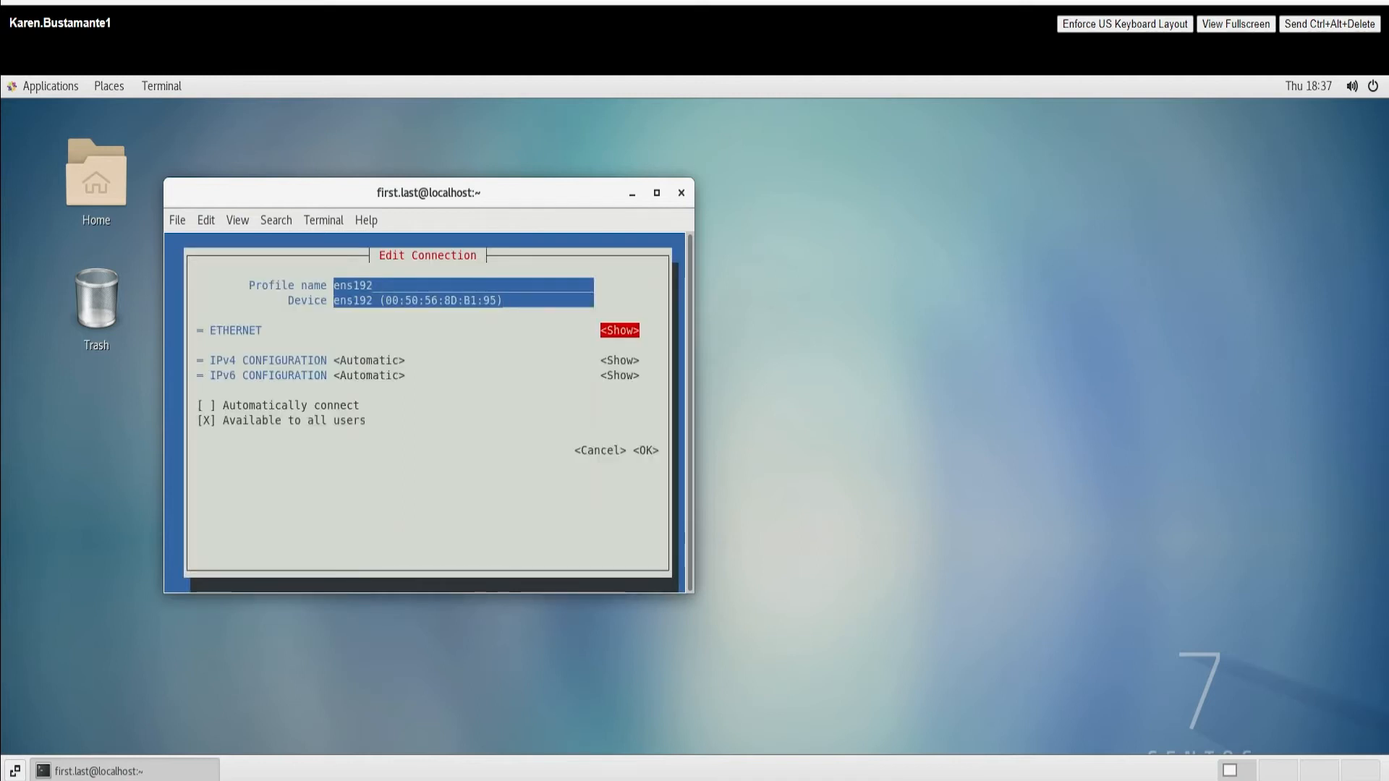
Step: Set IPv4 to Manual with address 10.1.15.40 and gateway 10.1.10.1
{"action": "key", "text": "Tab"}
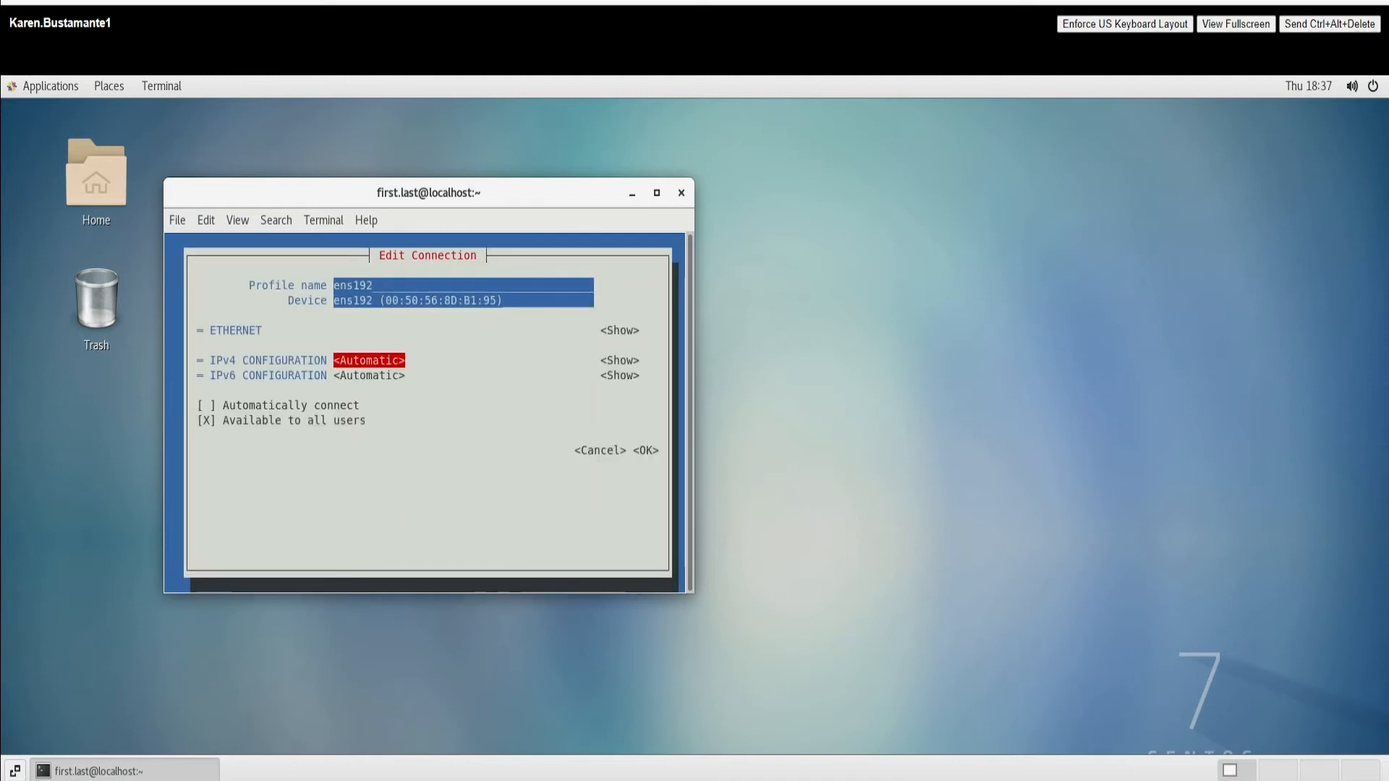
{"action": "key", "text": "Return"}
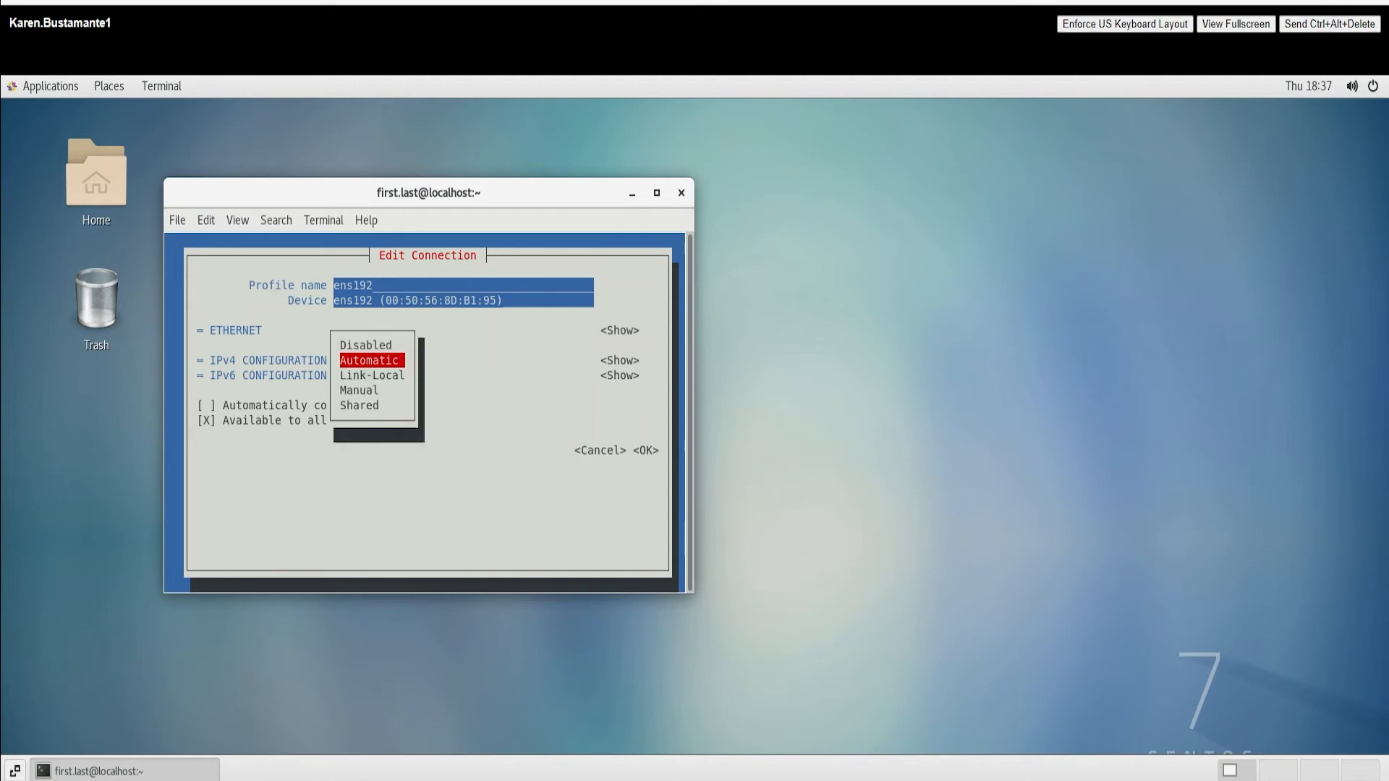
{"action": "key", "text": "Down"}
{"action": "key", "text": "Down"}
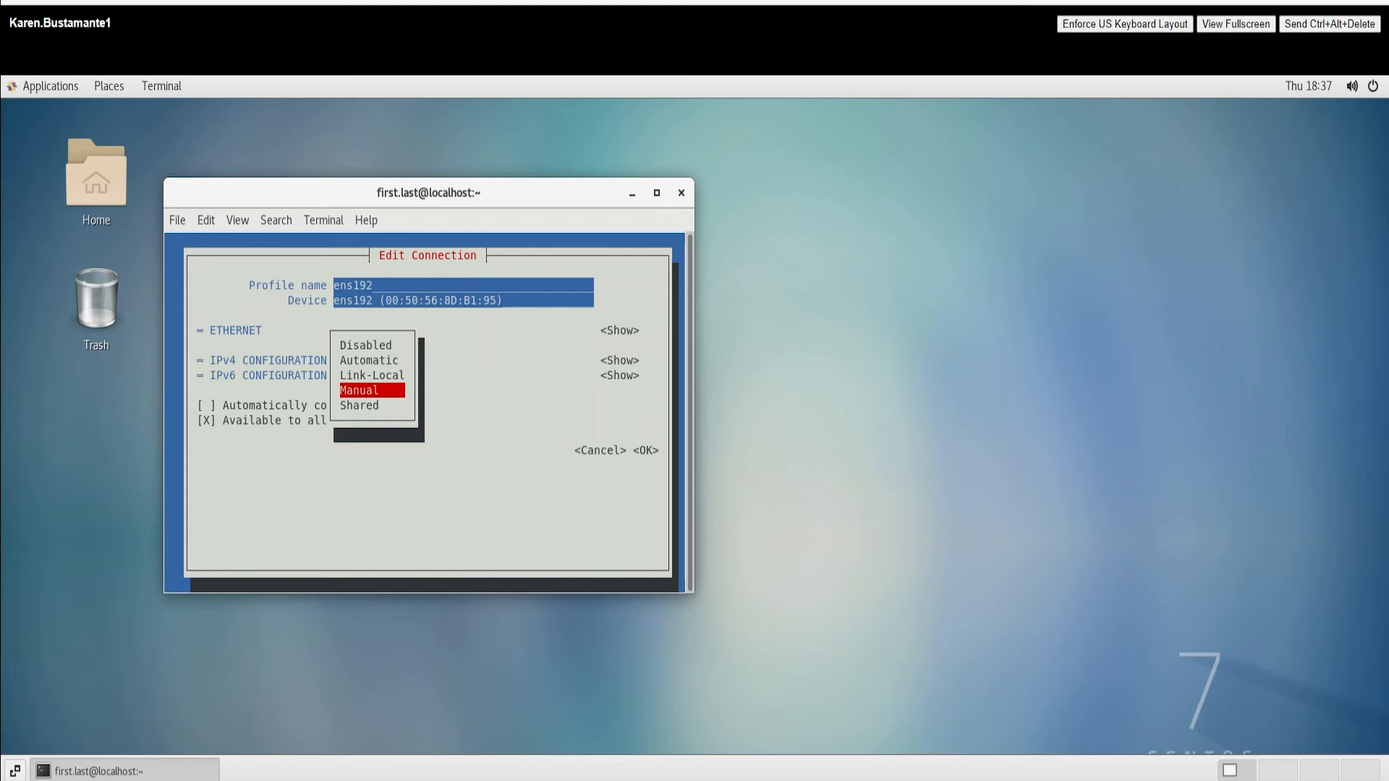
{"action": "key", "text": "Return"}
{"action": "key", "text": "Tab"}
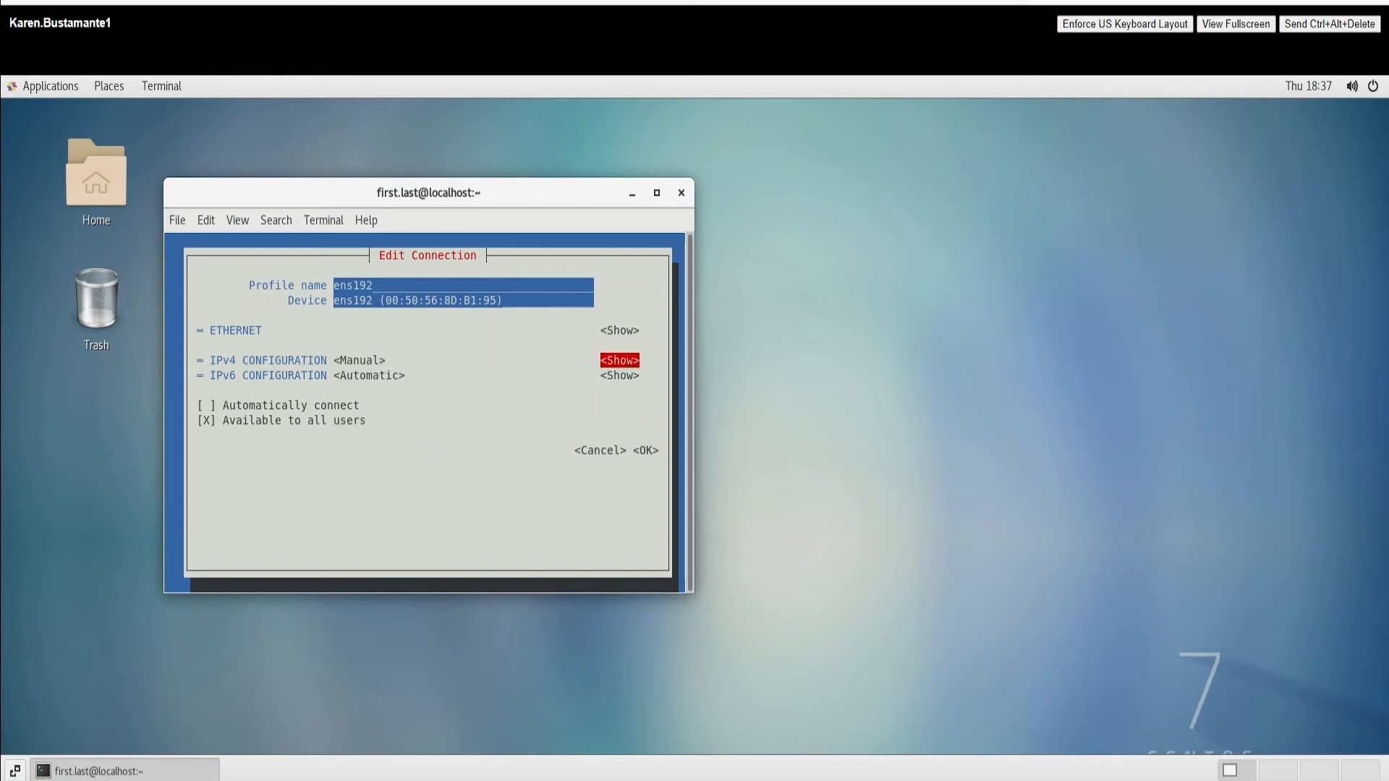
{"action": "key", "text": "Return"}
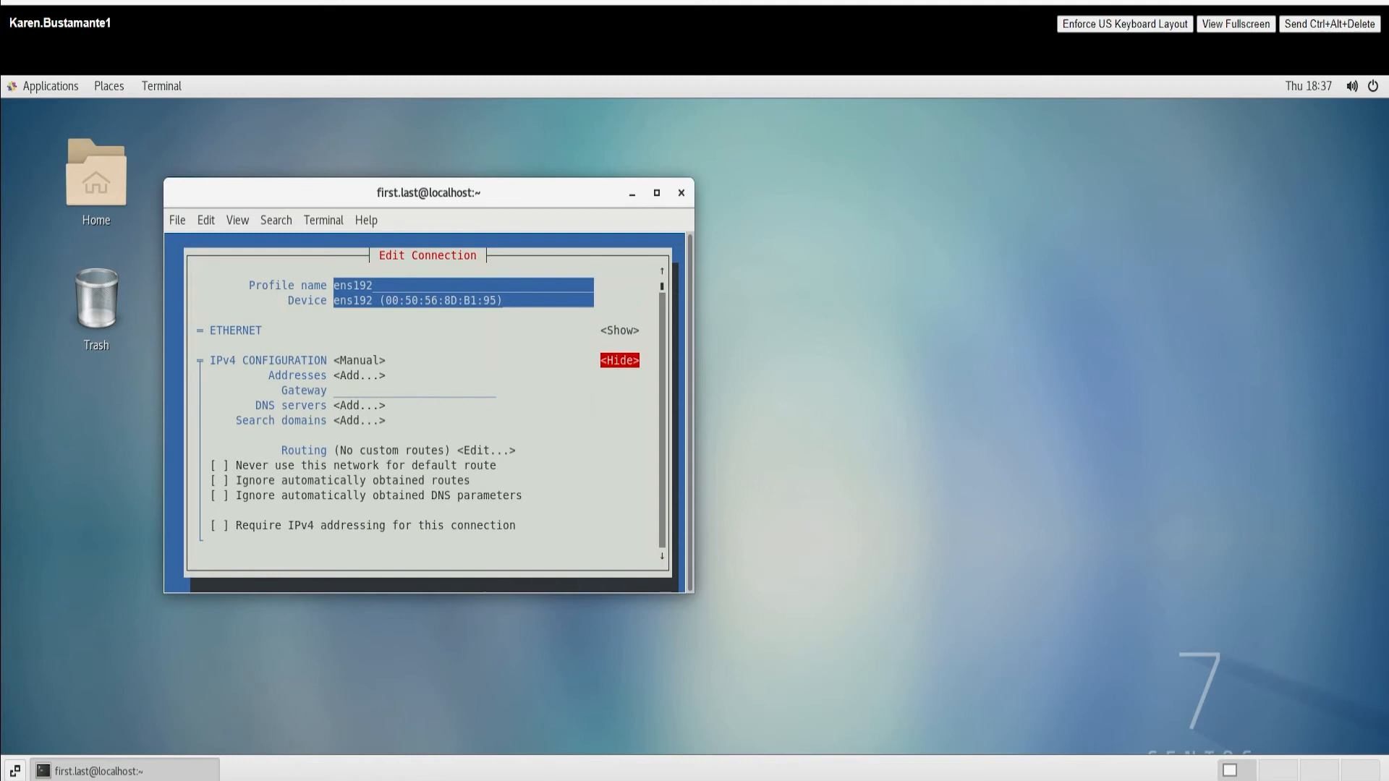
{"action": "key", "text": "Tab"}
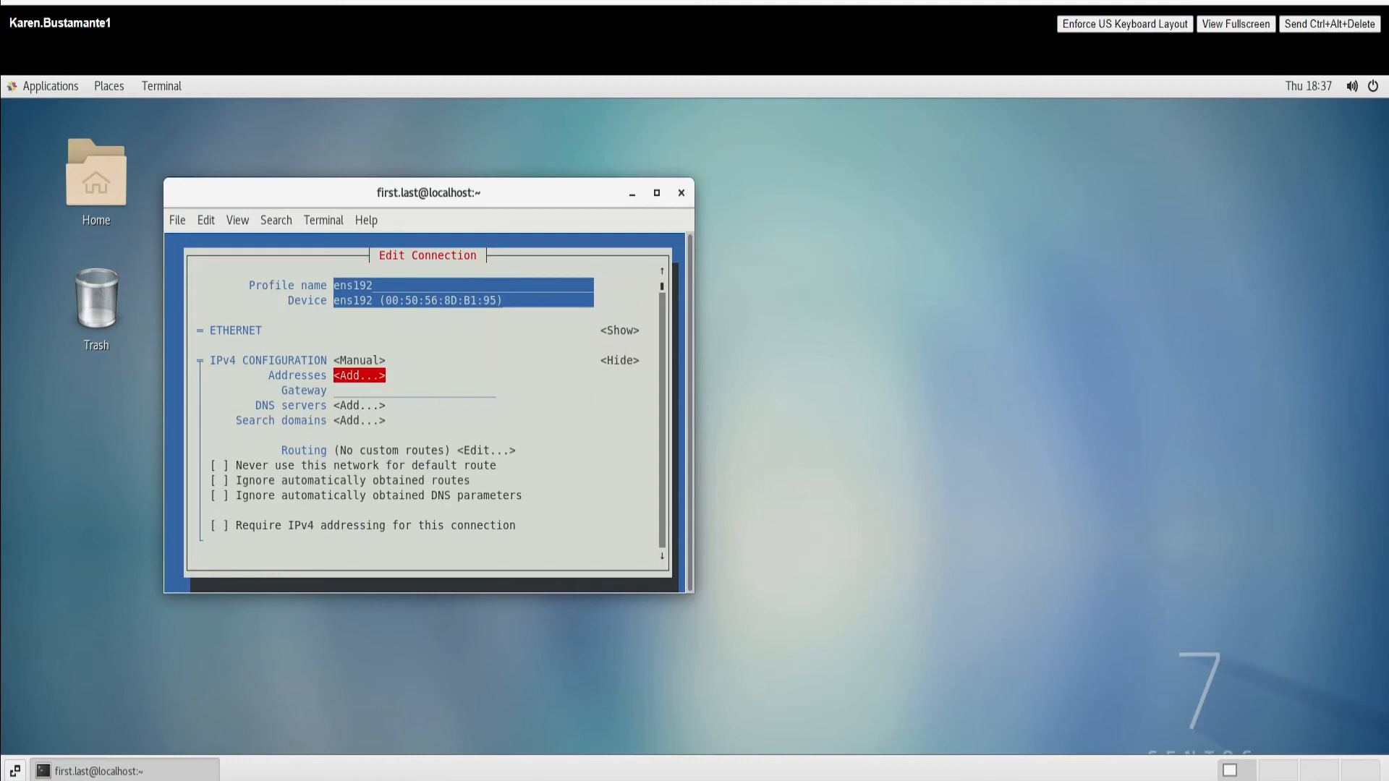
{"action": "key", "text": "Return"}
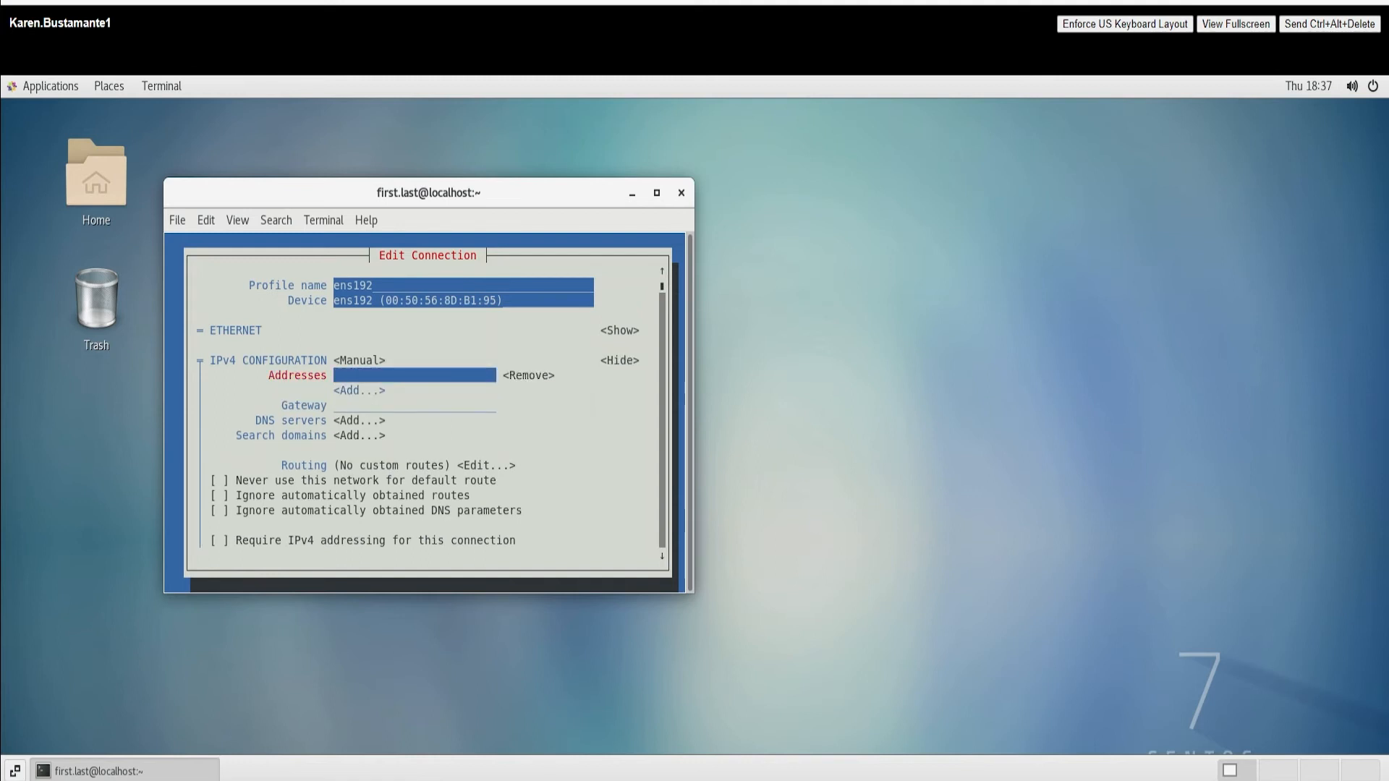
{"action": "type", "text": "10.1.15.40"}
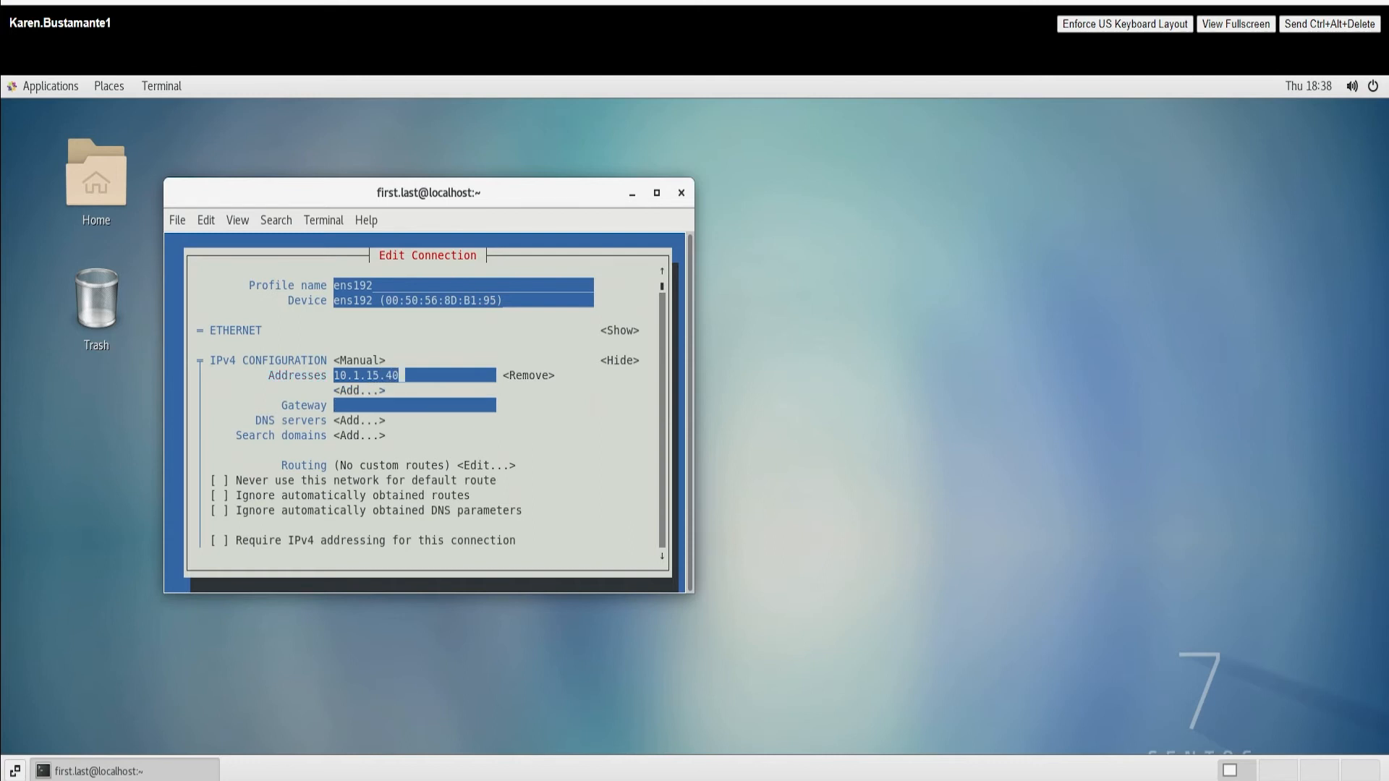
{"action": "key", "text": "Tab"}
{"action": "key", "text": "Tab"}
{"action": "key", "text": "Tab"}
{"action": "type", "text": "10.1.10.1"}
{"action": "key", "text": "Tab"}
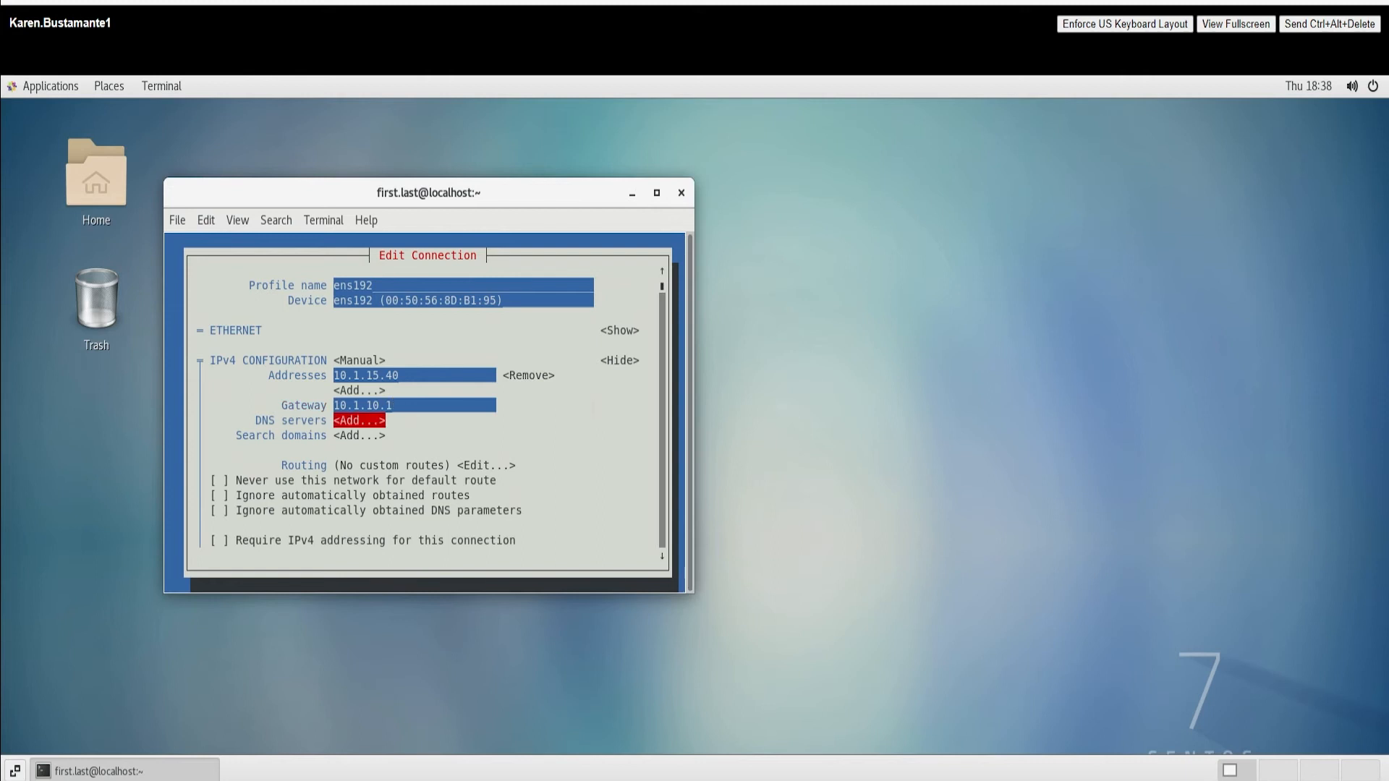
Step: Add DNS server 10.1.10.252 and search domain mtsclass.com
{"action": "key", "text": "Return"}
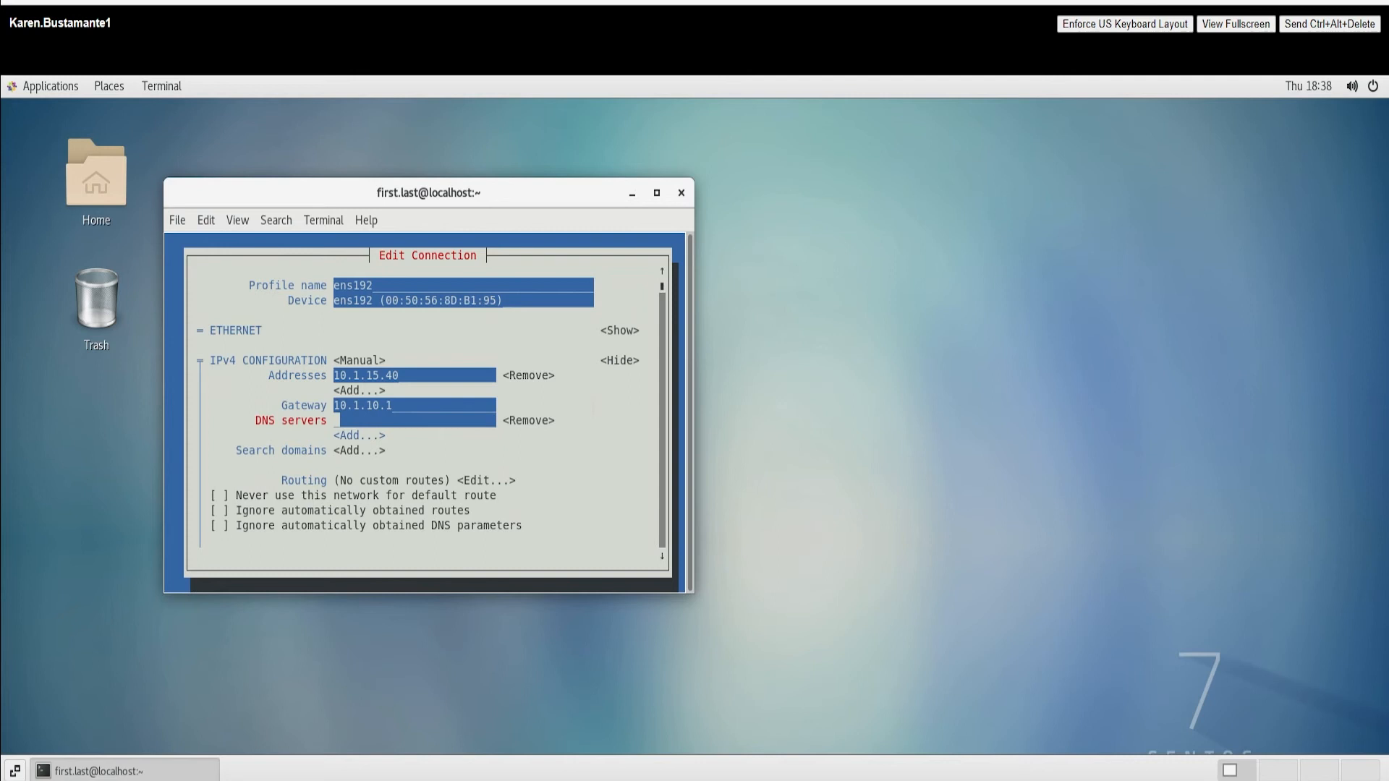
{"action": "type", "text": "10.1.10.2523"}
{"action": "key", "text": "BackSpace"}
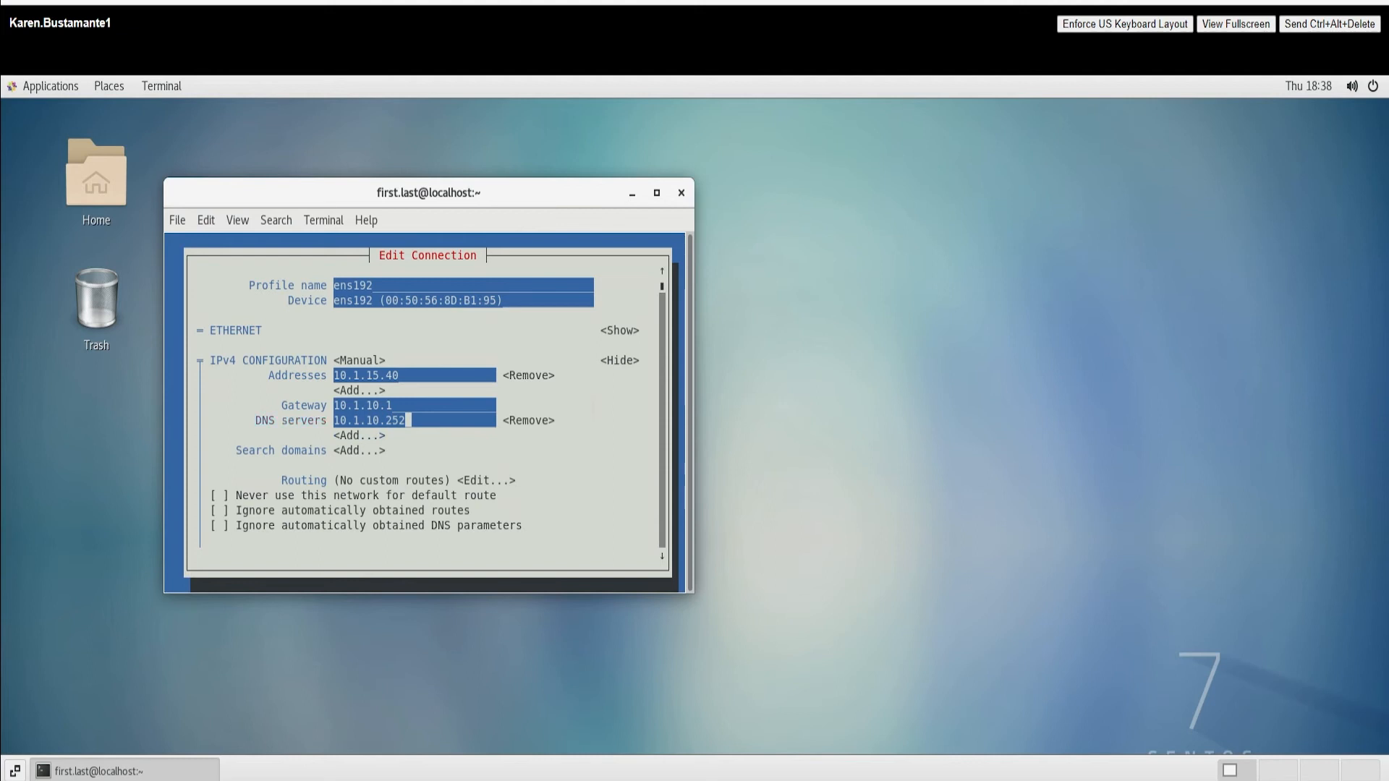
{"action": "key", "text": "Tab"}
{"action": "key", "text": "Tab"}
{"action": "key", "text": "Tab"}
{"action": "key", "text": "Return"}
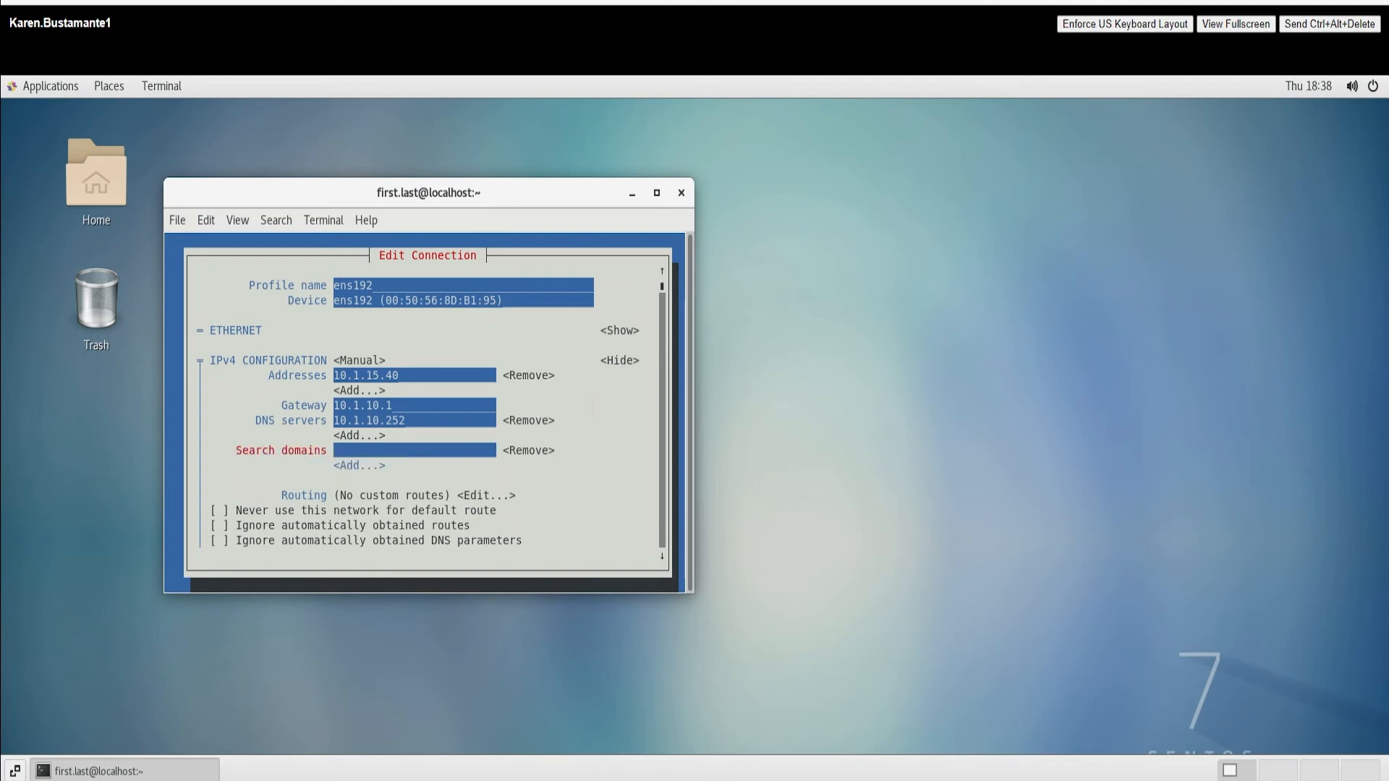
{"action": "type", "text": "mtsclass.com"}
Step: Save the edited ens192 connection with OK
{"action": "key", "text": "Tab"}
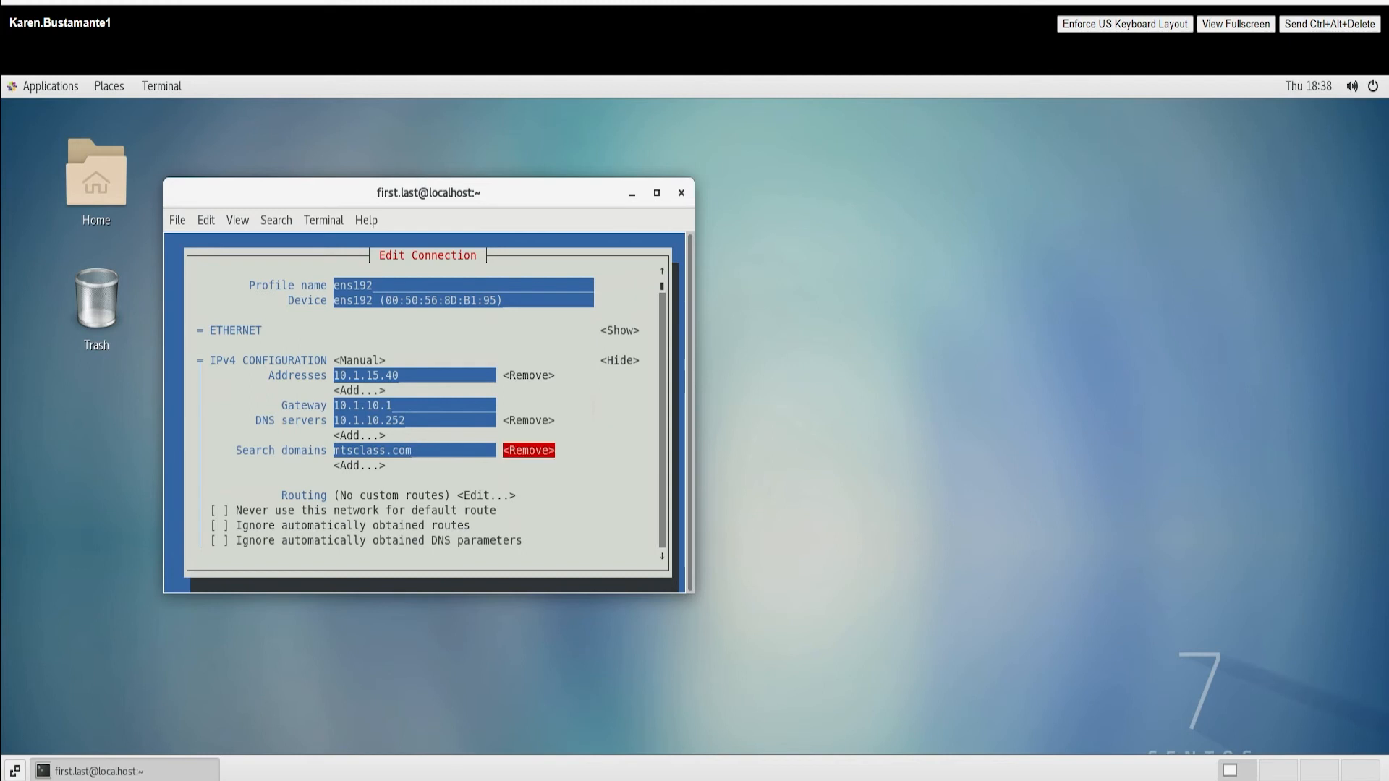
{"action": "key", "text": "Tab"}
{"action": "key", "text": "Tab"}
{"action": "key", "text": "Tab"}
{"action": "key", "text": "Tab"}
{"action": "key", "text": "Tab"}
{"action": "key", "text": "Tab"}
{"action": "key", "text": "Tab"}
{"action": "key", "text": "Tab"}
{"action": "key", "text": "Tab"}
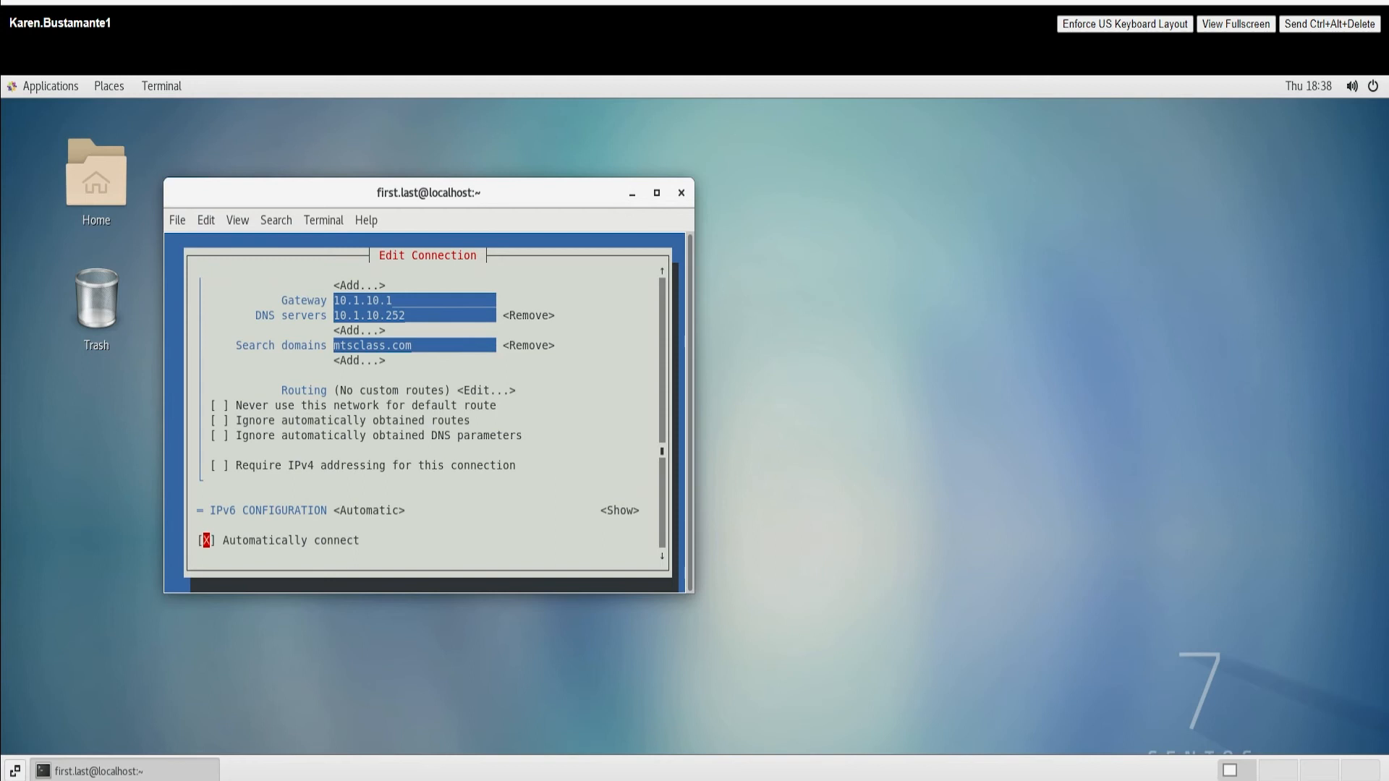
{"action": "key", "text": "Tab"}
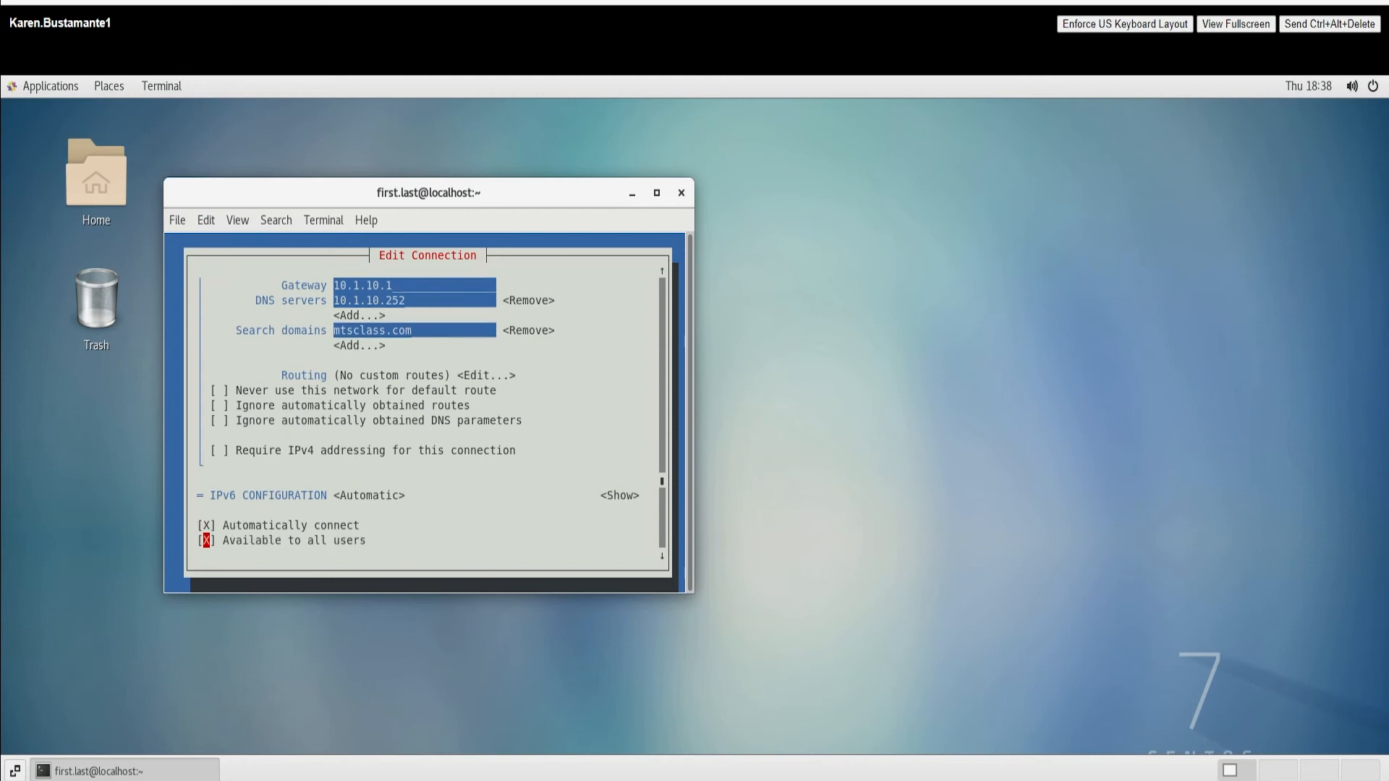
{"action": "key", "text": "Tab"}
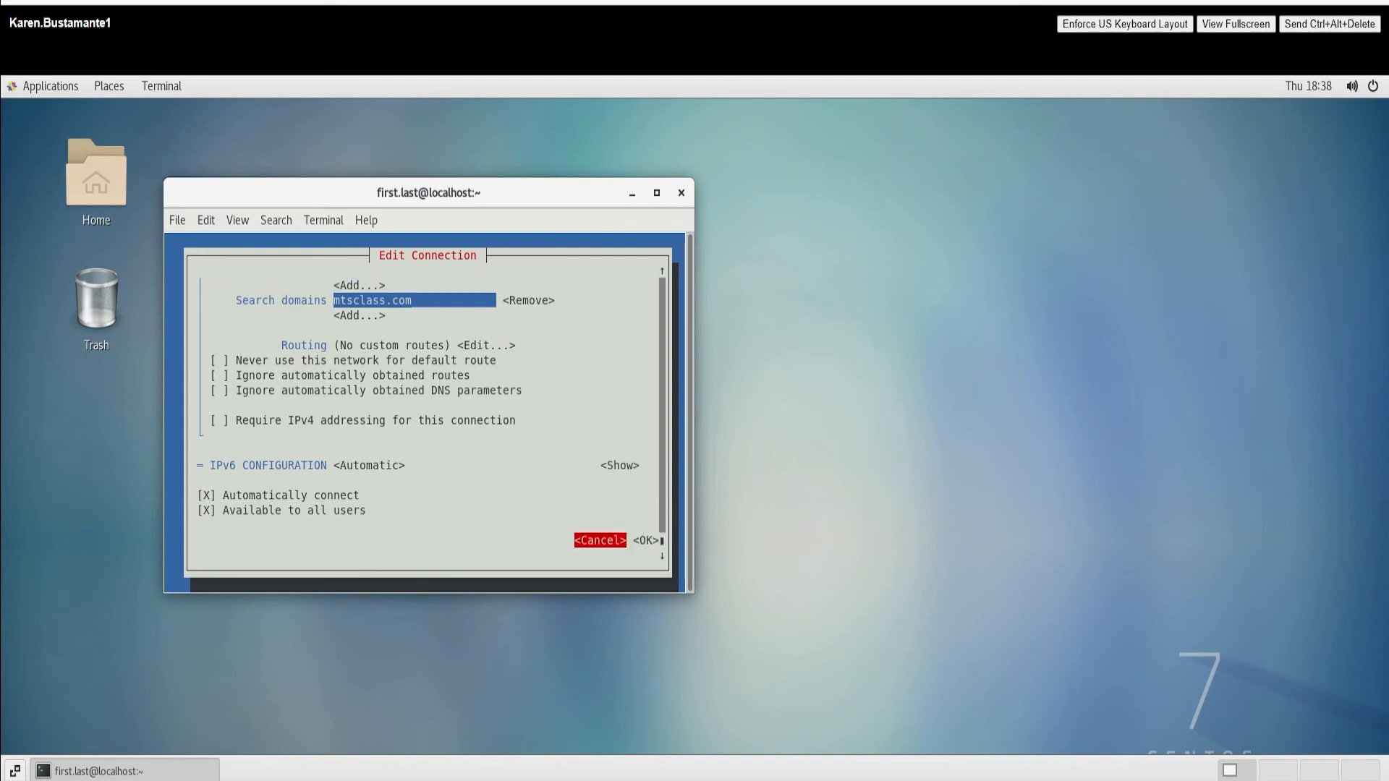
{"action": "key", "text": "Tab"}
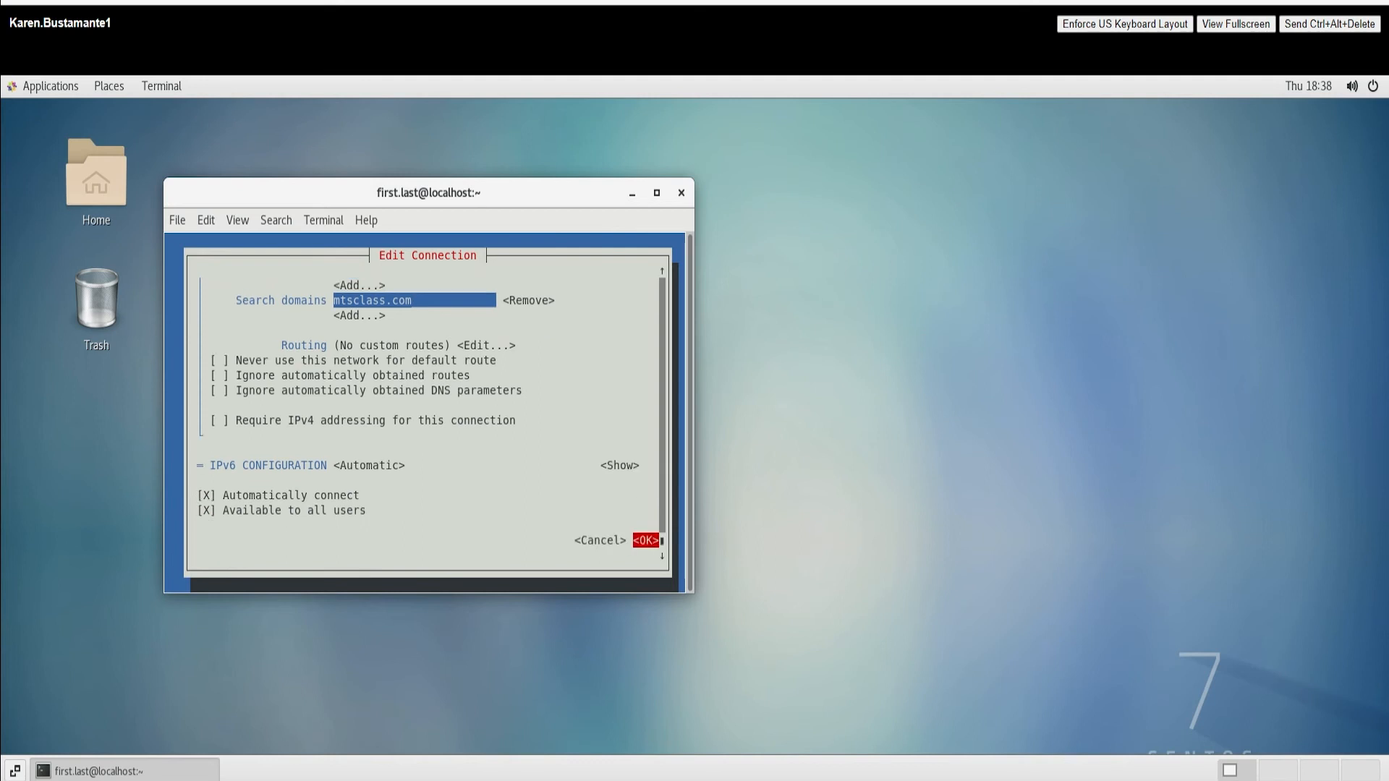
{"action": "key", "text": "Return"}
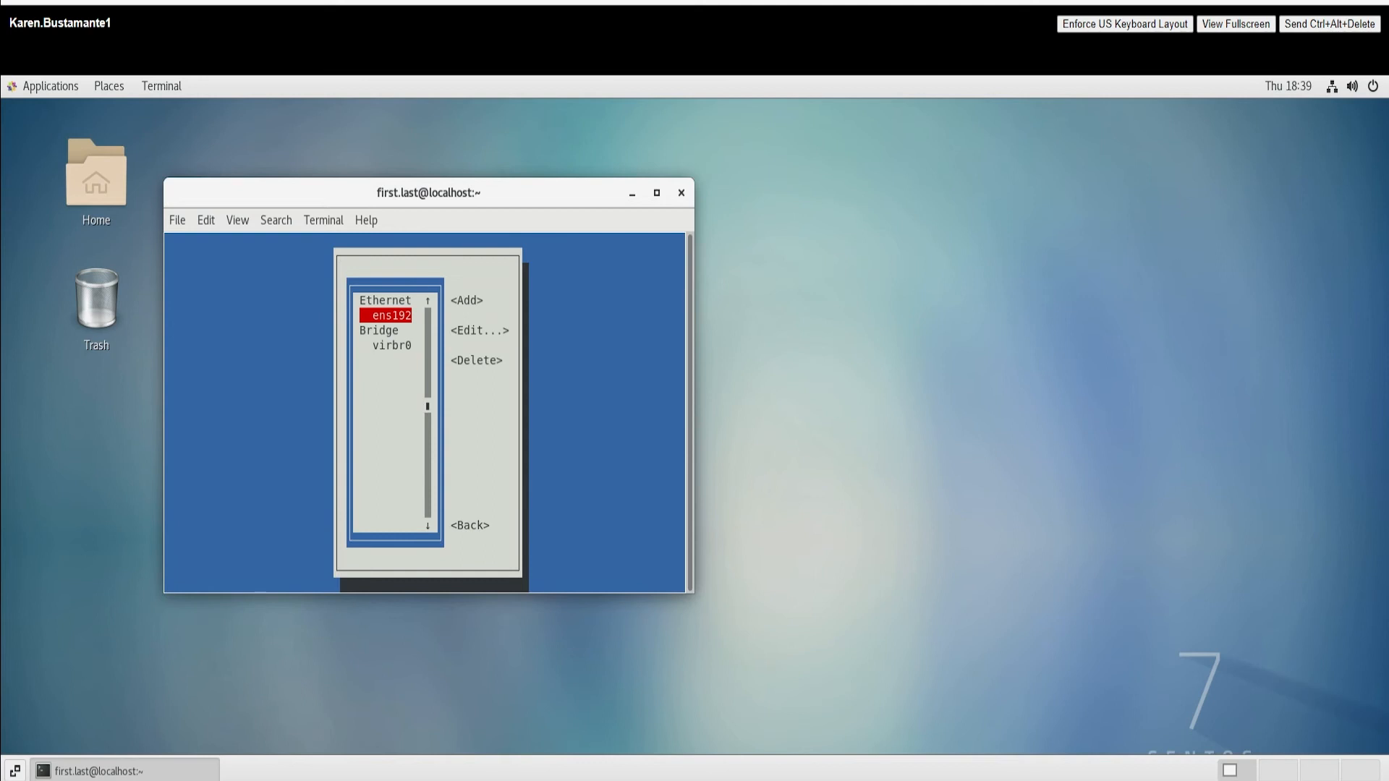
Step: Leave the connection list and return to nmtui's main menu
{"action": "key", "text": "Down"}
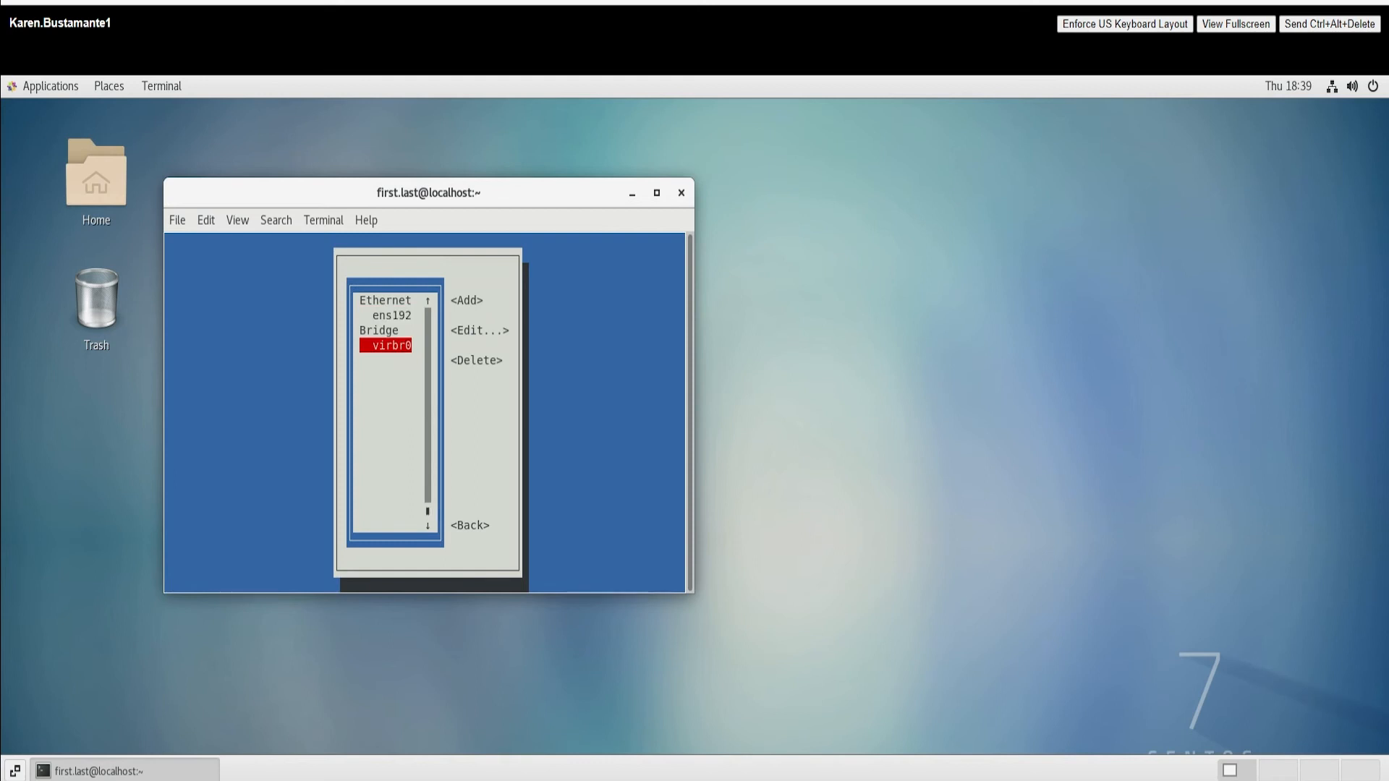
{"action": "key", "text": "Tab"}
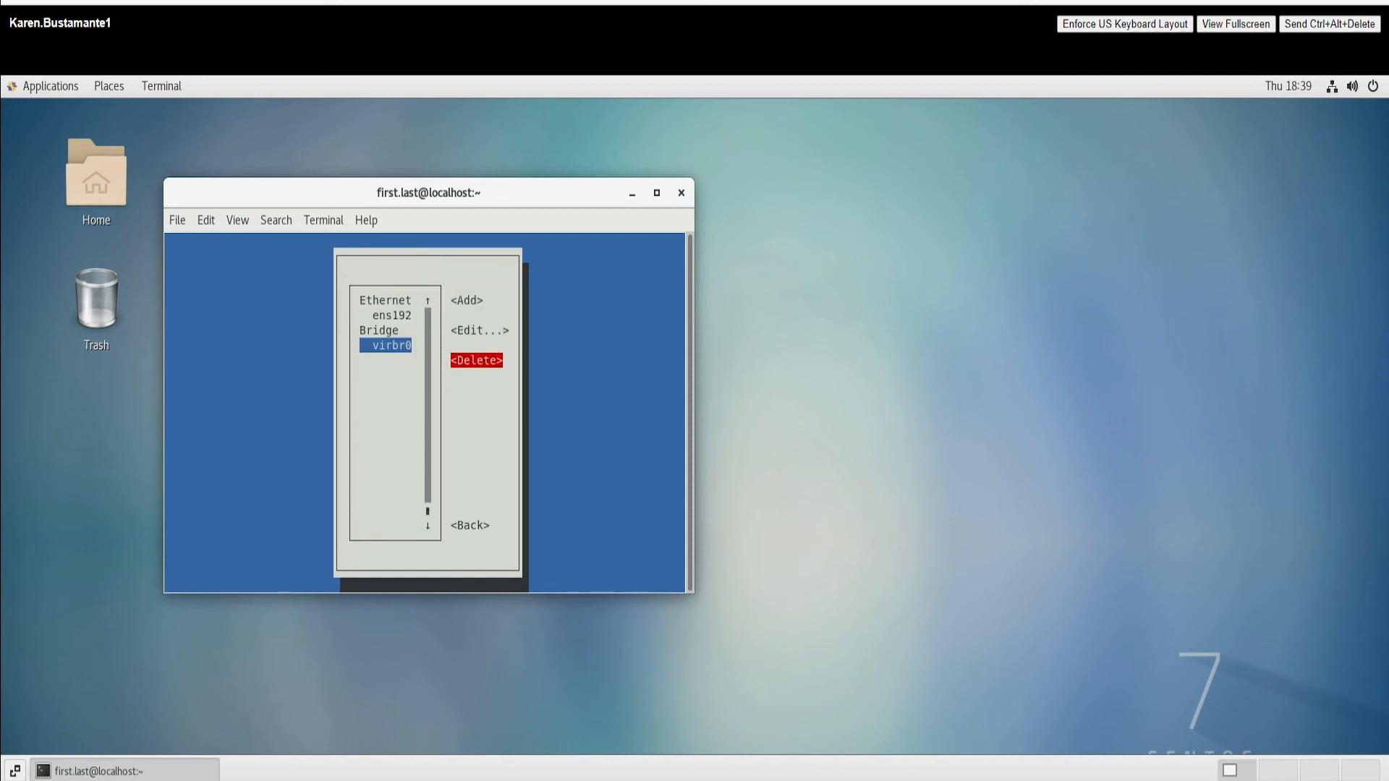
{"action": "key", "text": "Tab"}
{"action": "key", "text": "Return"}
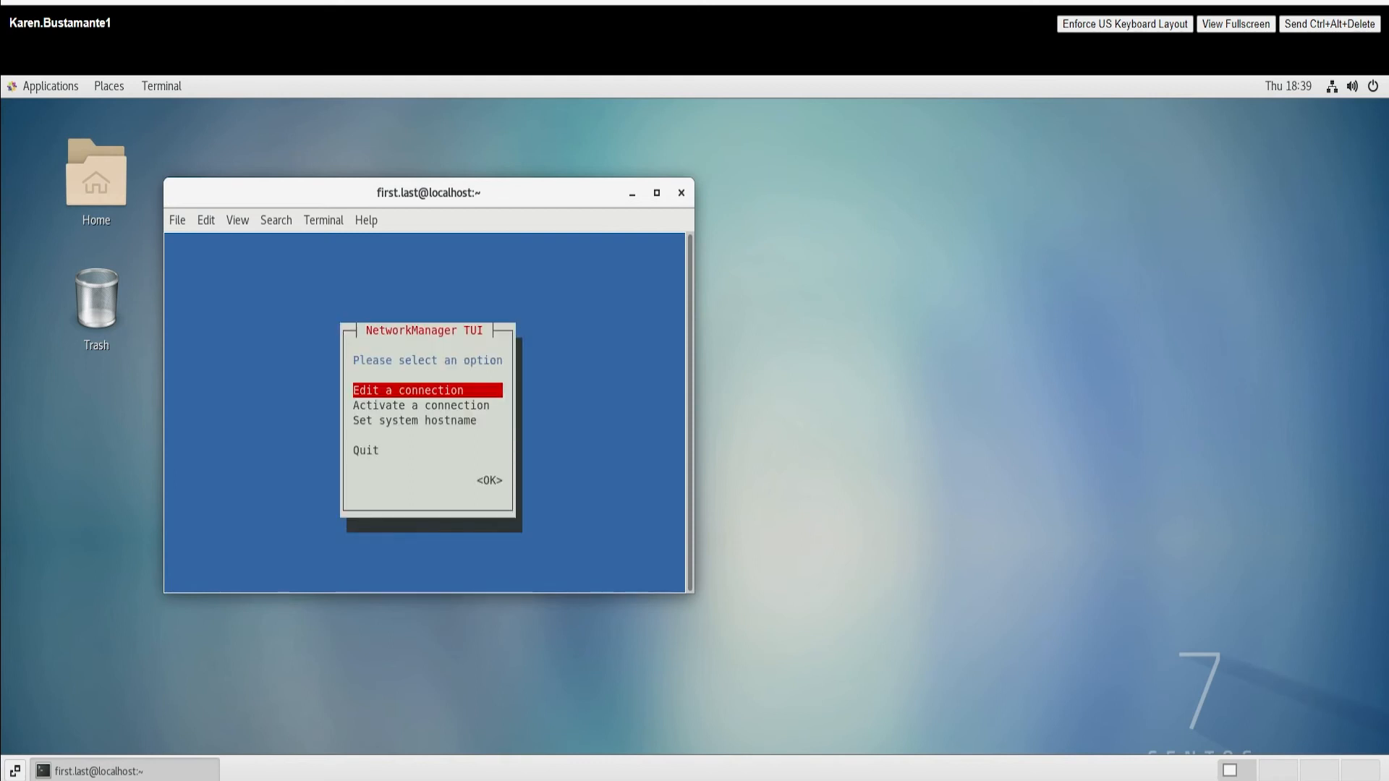
Step: Replace localhost.localdomain with the student's firstname.lastname as the system hostname
{"action": "key", "text": "Down"}
{"action": "key", "text": "Down"}
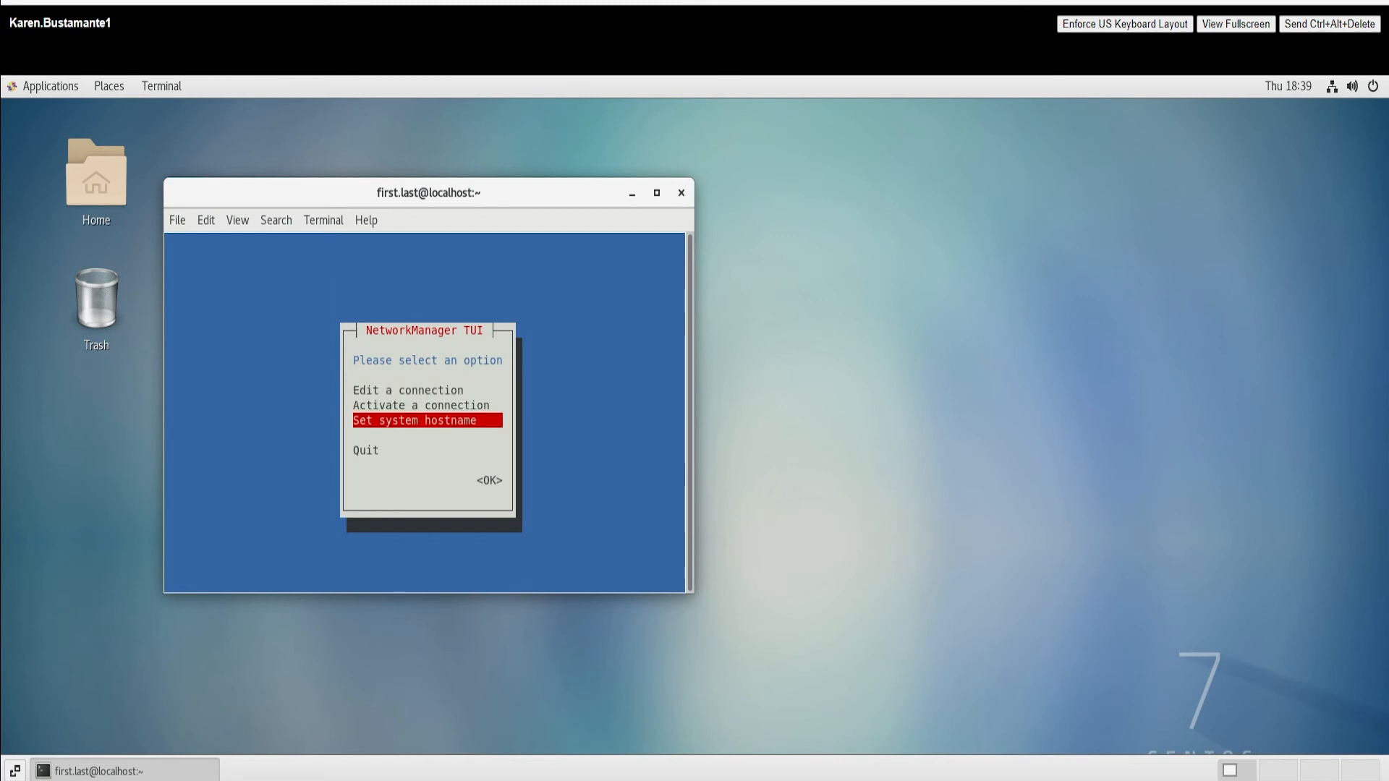
{"action": "key", "text": "Return"}
{"action": "key", "text": "BackSpace"}
{"action": "key", "text": "BackSpace"}
{"action": "key", "text": "BackSpace"}
{"action": "key", "text": "BackSpace"}
{"action": "key", "text": "BackSpace"}
{"action": "key", "text": "BackSpace"}
{"action": "key", "text": "BackSpace"}
{"action": "key", "text": "BackSpace"}
{"action": "key", "text": "BackSpace"}
{"action": "key", "text": "BackSpace"}
{"action": "key", "text": "BackSpace"}
{"action": "key", "text": "BackSpace"}
{"action": "key", "text": "BackSpace"}
{"action": "key", "text": "BackSpace"}
{"action": "key", "text": "BackSpace"}
{"action": "key", "text": "BackSpace"}
{"action": "key", "text": "BackSpace"}
{"action": "key", "text": "BackSpace"}
{"action": "key", "text": "BackSpace"}
{"action": "key", "text": "BackSpace"}
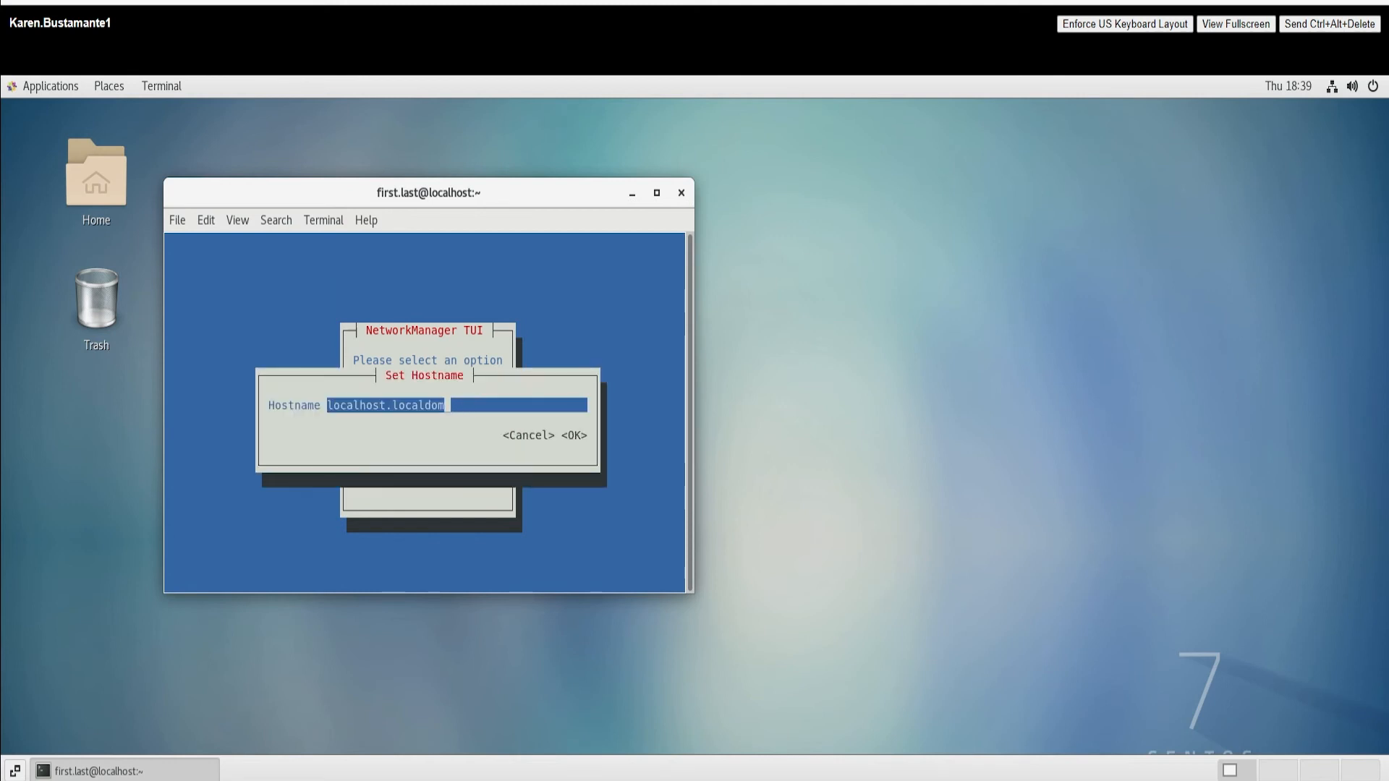
{"action": "key", "text": "BackSpace"}
{"action": "key", "text": "Tab"}
{"action": "key", "text": "Tab"}
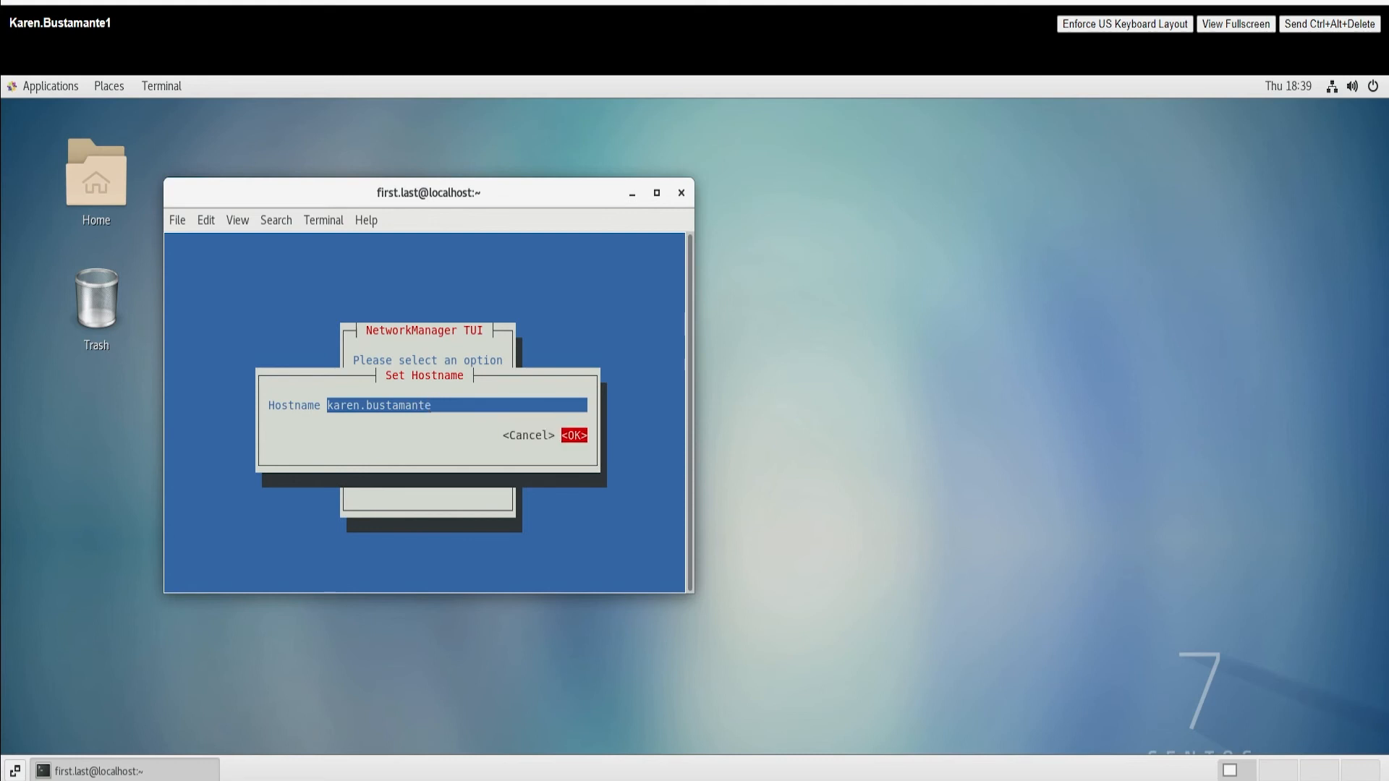
{"action": "key", "text": "Return"}
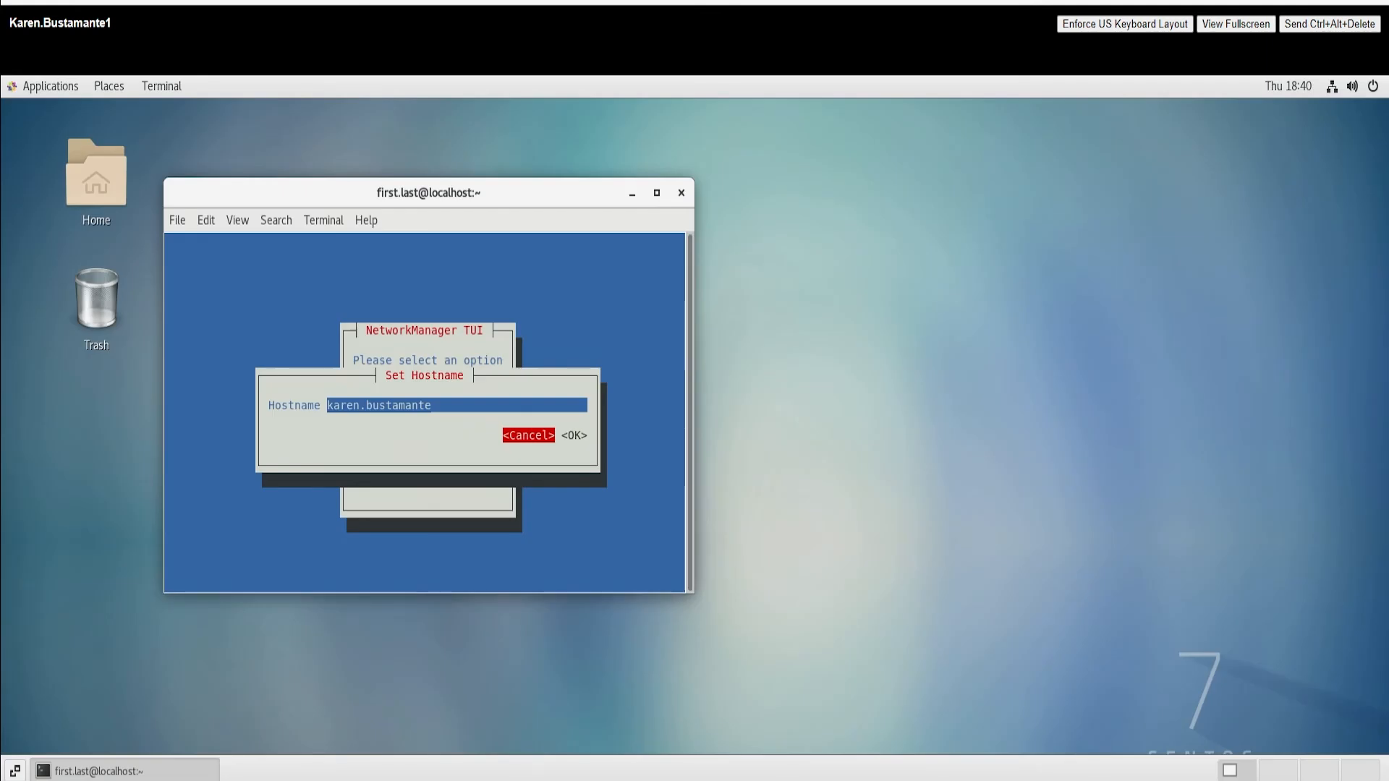
Step: Authenticate the hostname change, dismiss the confirmation and quit nmtui
{"action": "key", "text": "Tab"}
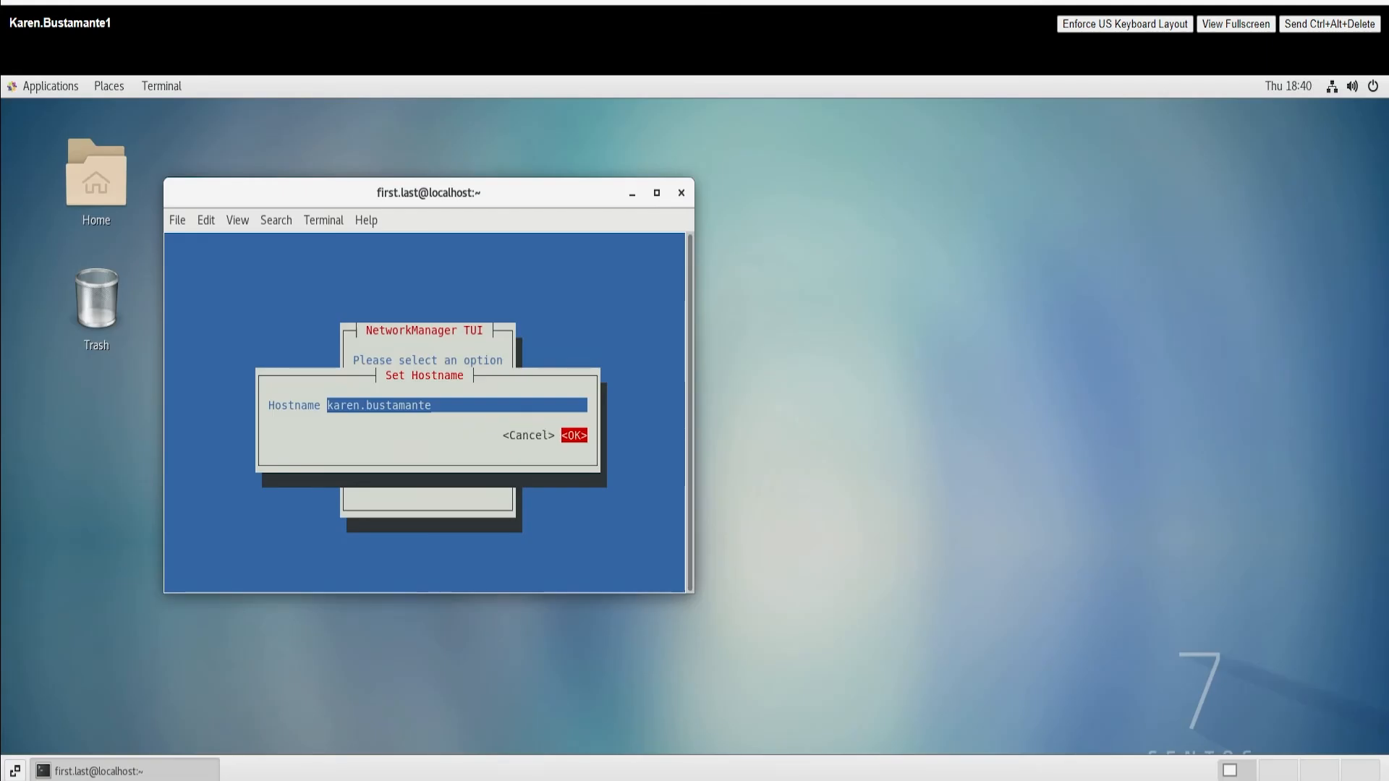
{"action": "key", "text": "Return"}
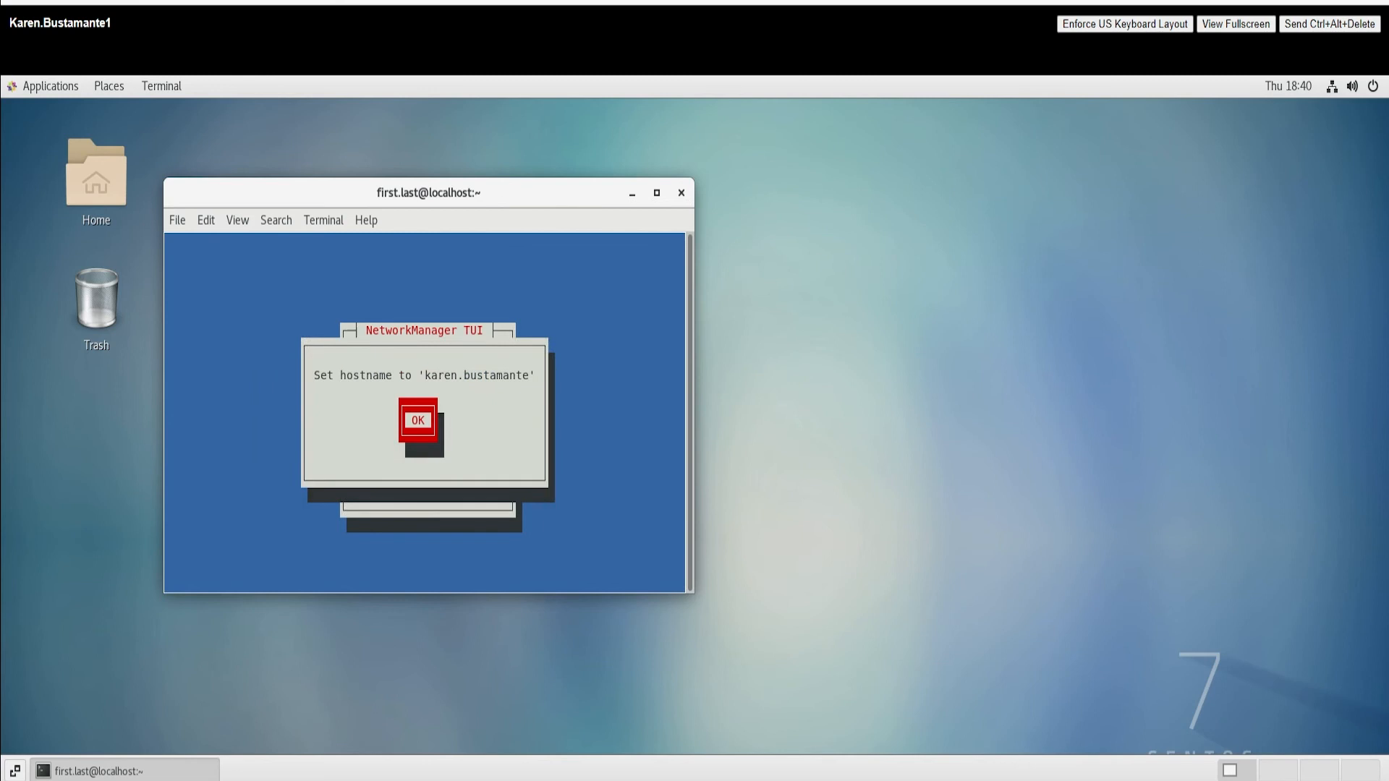
{"action": "key", "text": "Return"}
{"action": "key", "text": "Down"}
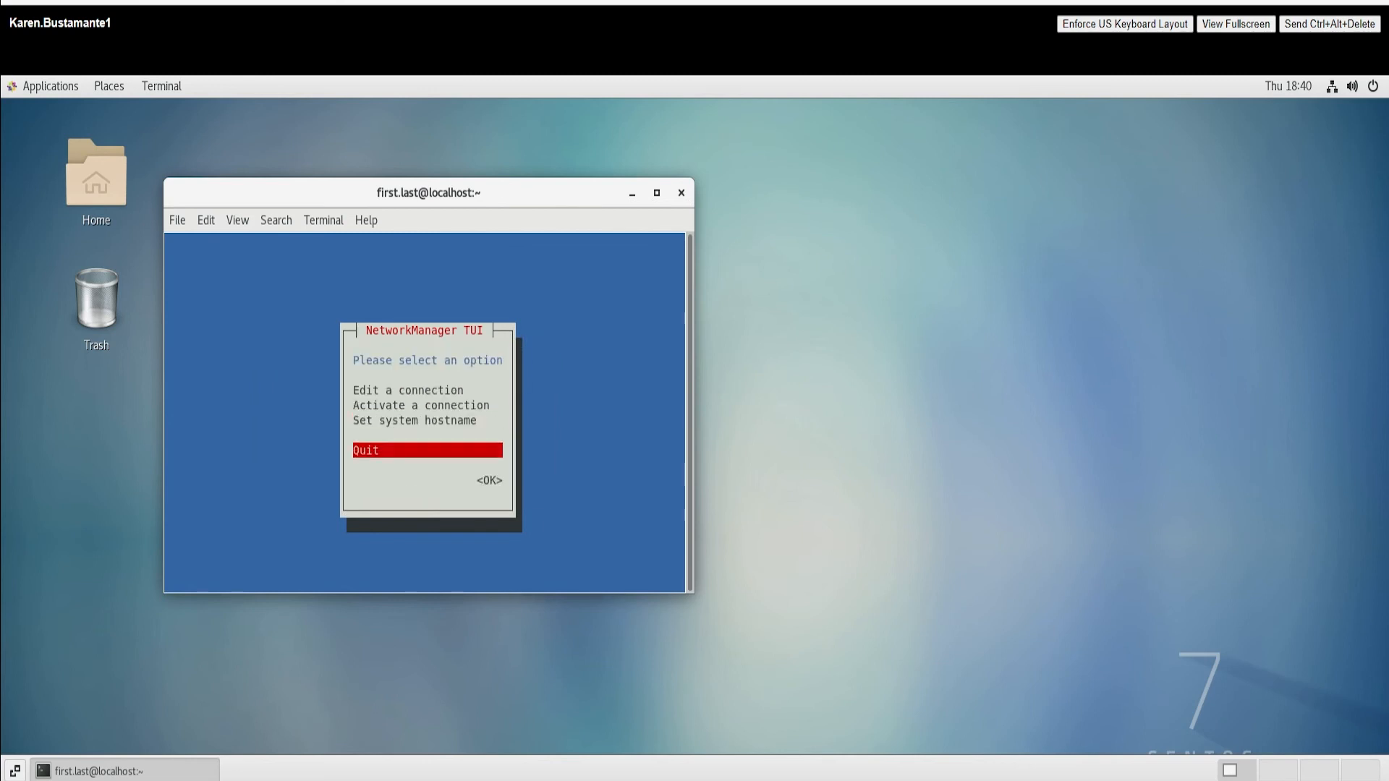
{"action": "key", "text": "Return"}
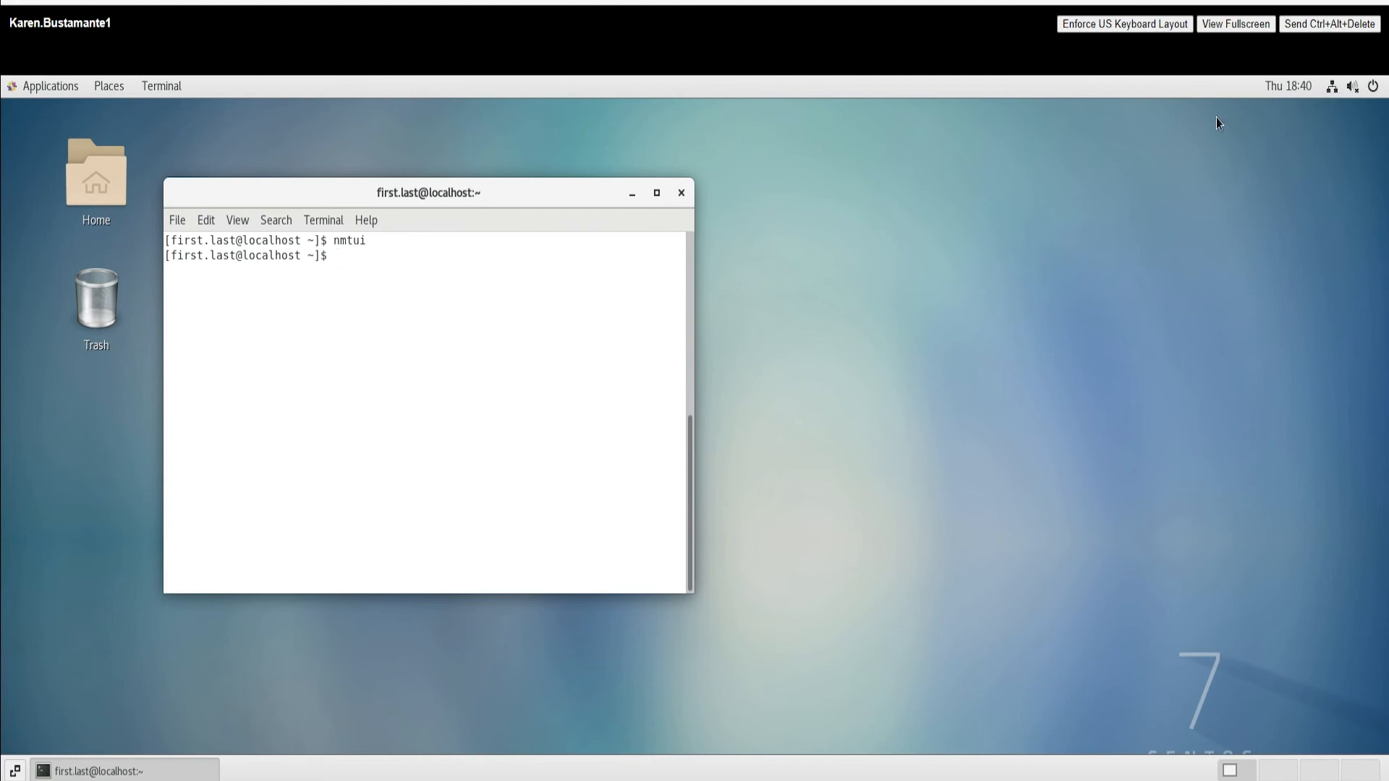
Step: Restart the CentOS VM from the system menu's power options in the web console
{"action": "left_click", "coordinate": [1330, 87]}
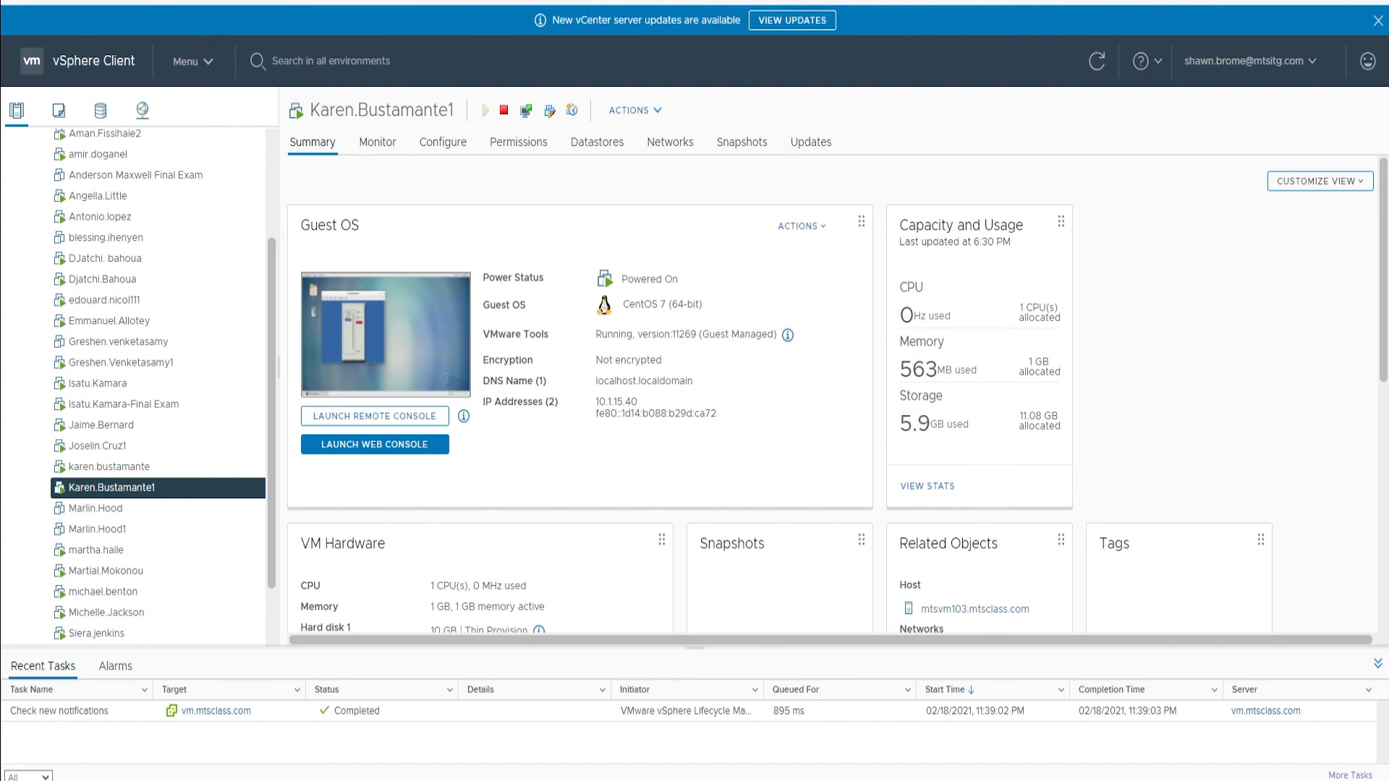
{"action": "left_click", "coordinate": [382, 377]}
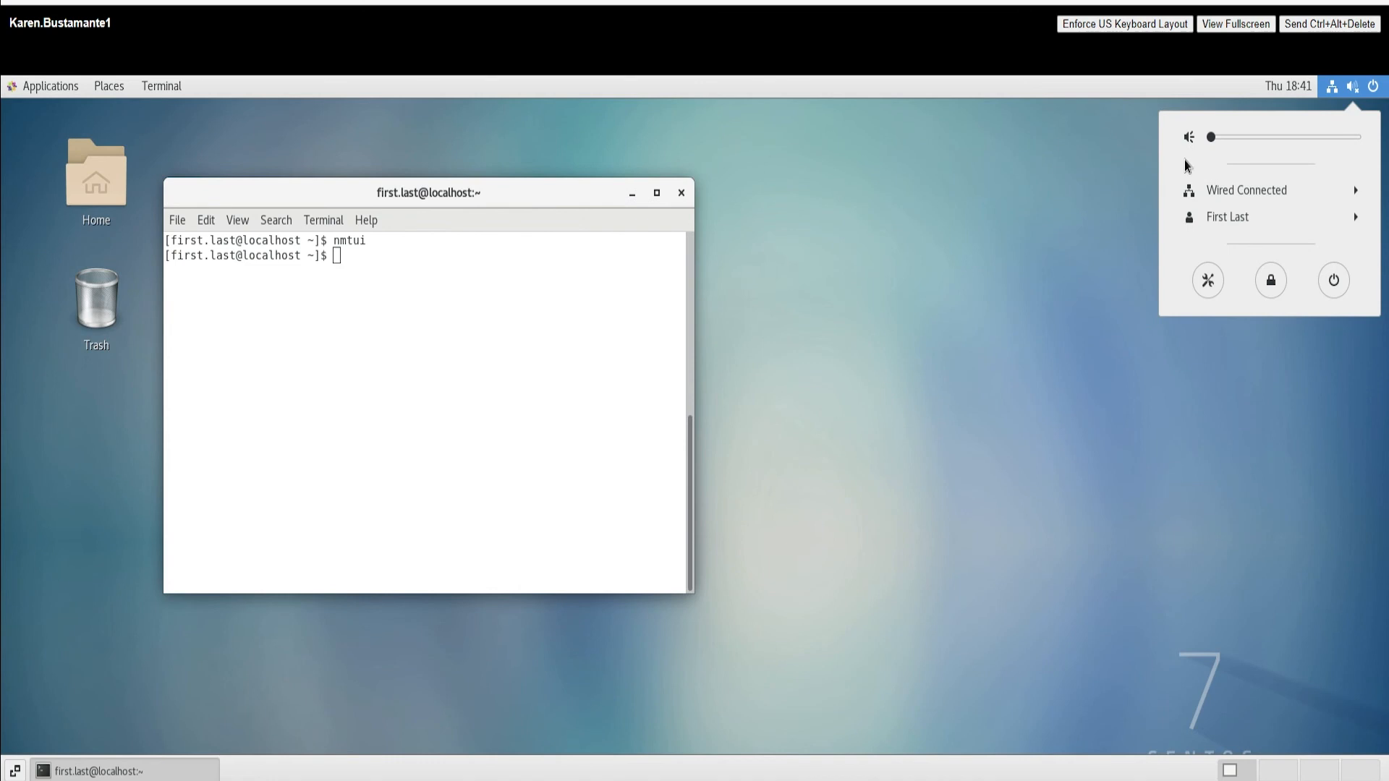
{"action": "left_click", "coordinate": [1334, 282]}
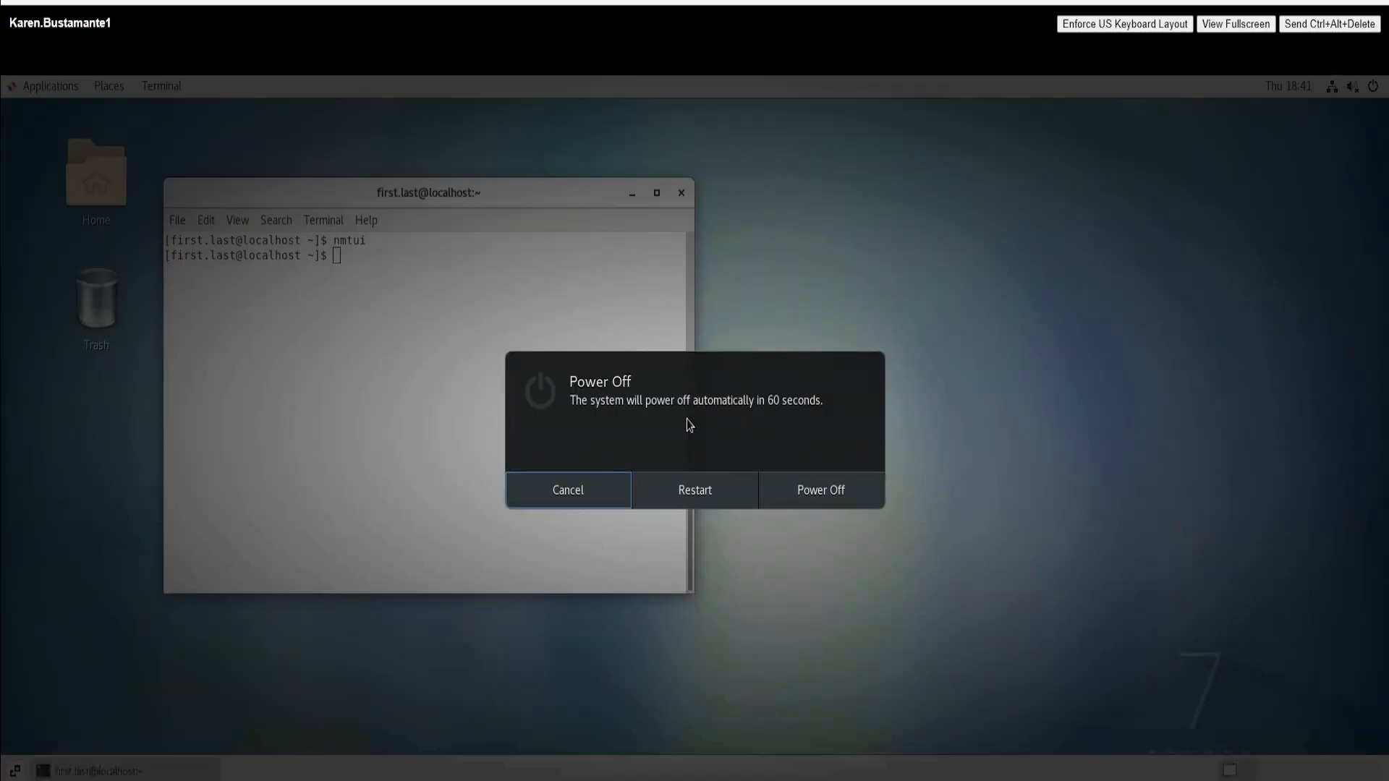
{"action": "left_click", "coordinate": [690, 489]}
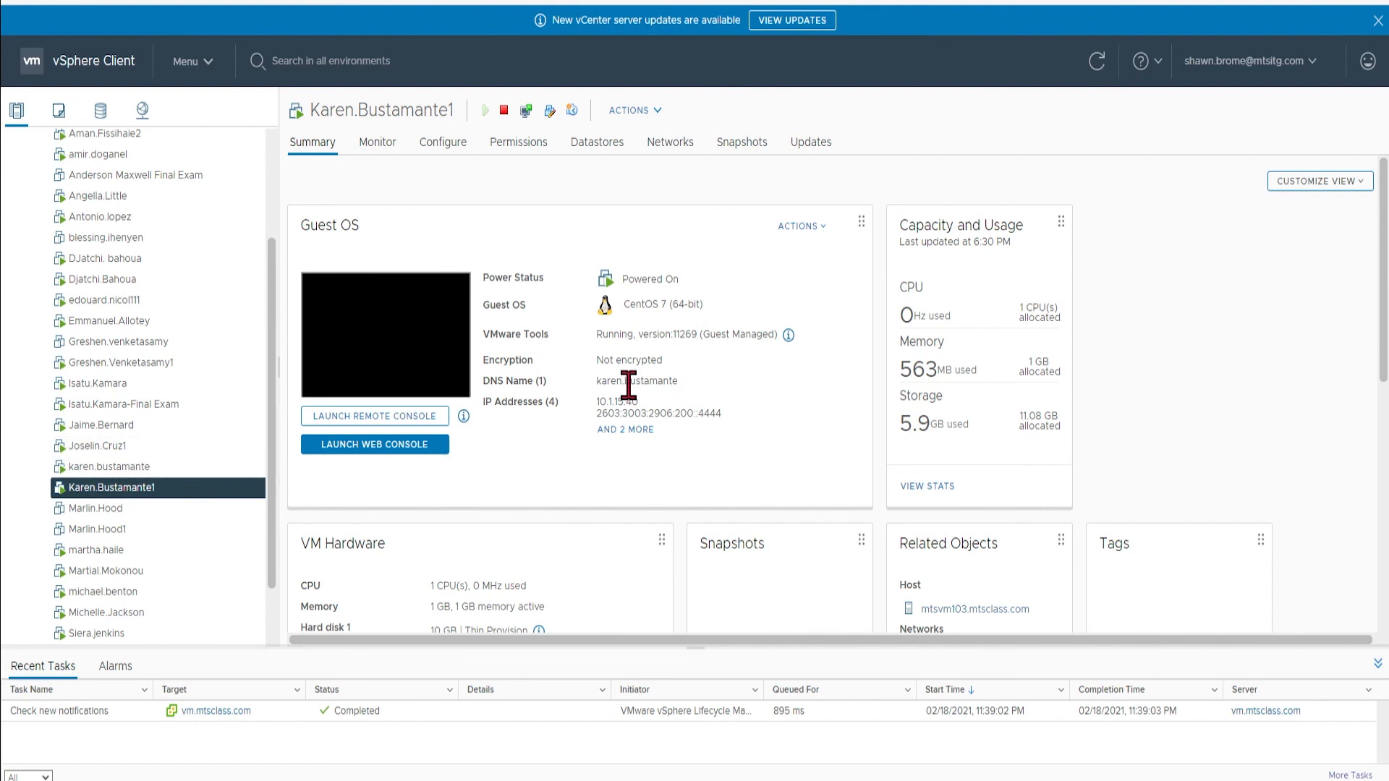
Step: Check five other VMs' Summary tabs for their DNS names and IP addresses
{"action": "left_click", "coordinate": [109, 467]}
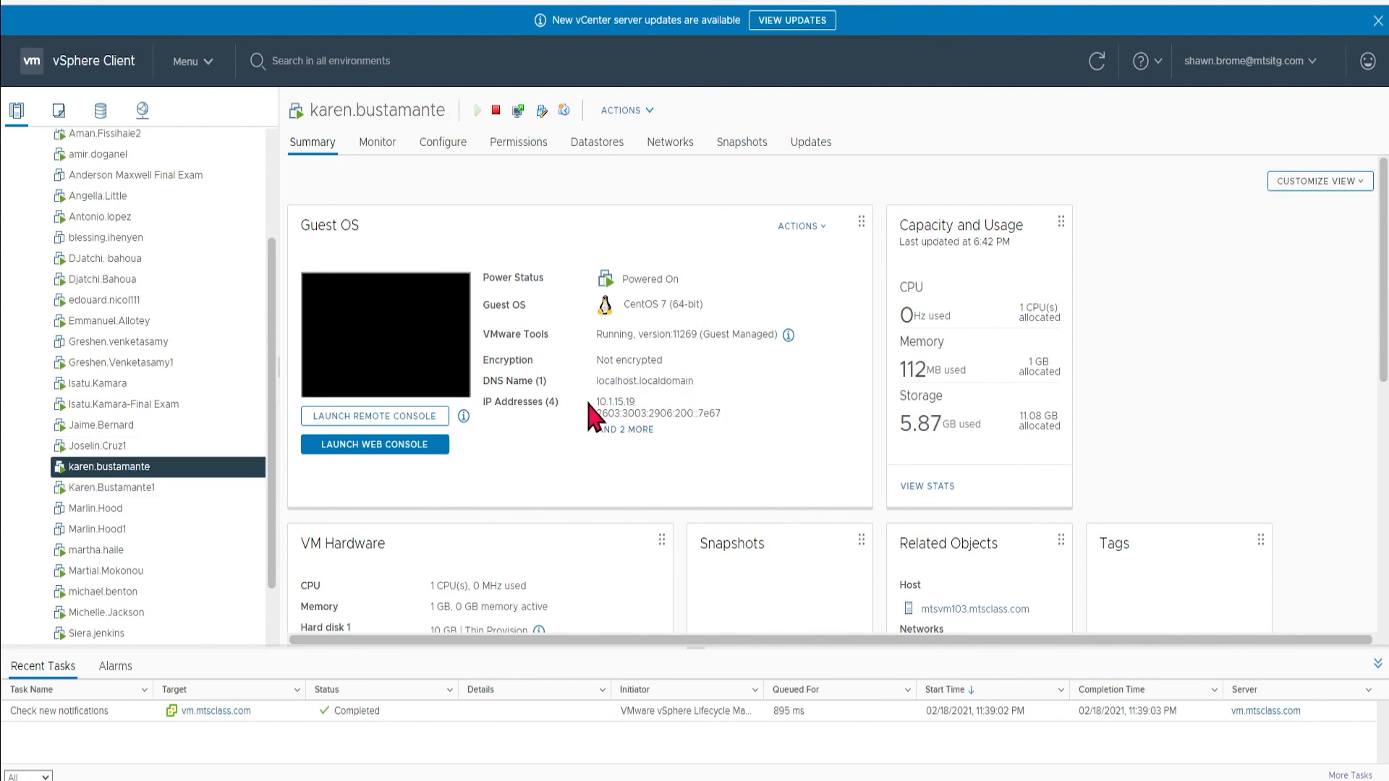
{"action": "left_click", "coordinate": [116, 446]}
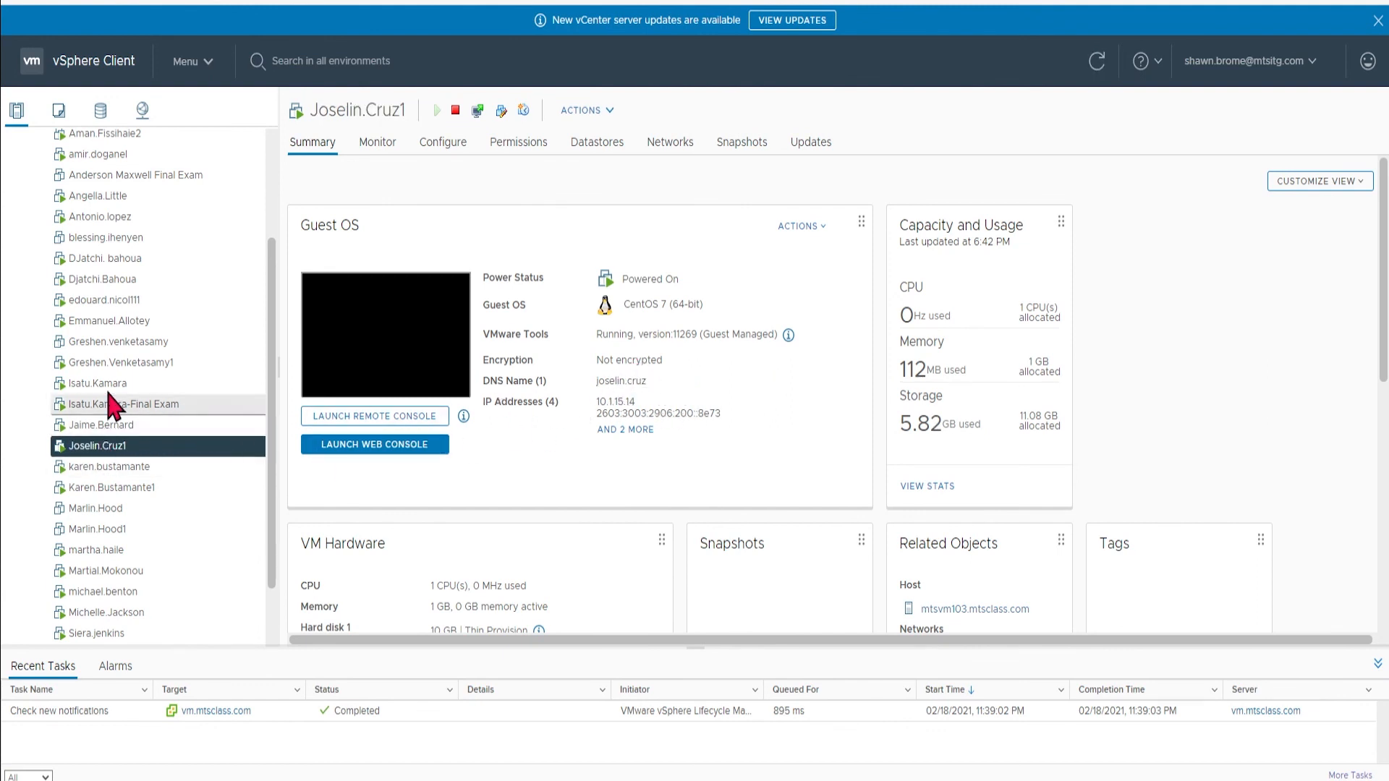
{"action": "left_click", "coordinate": [102, 323]}
{"action": "left_click", "coordinate": [105, 363]}
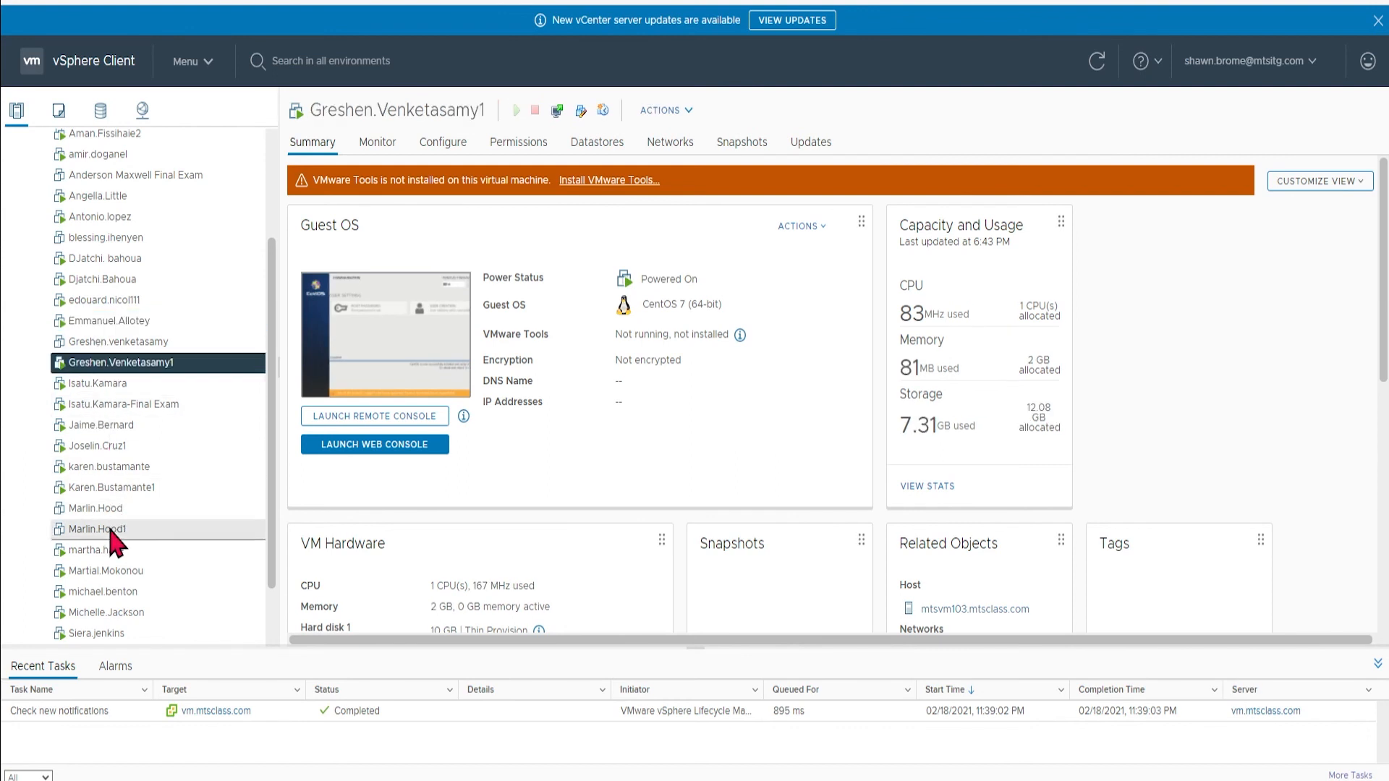
{"action": "left_click", "coordinate": [106, 612]}
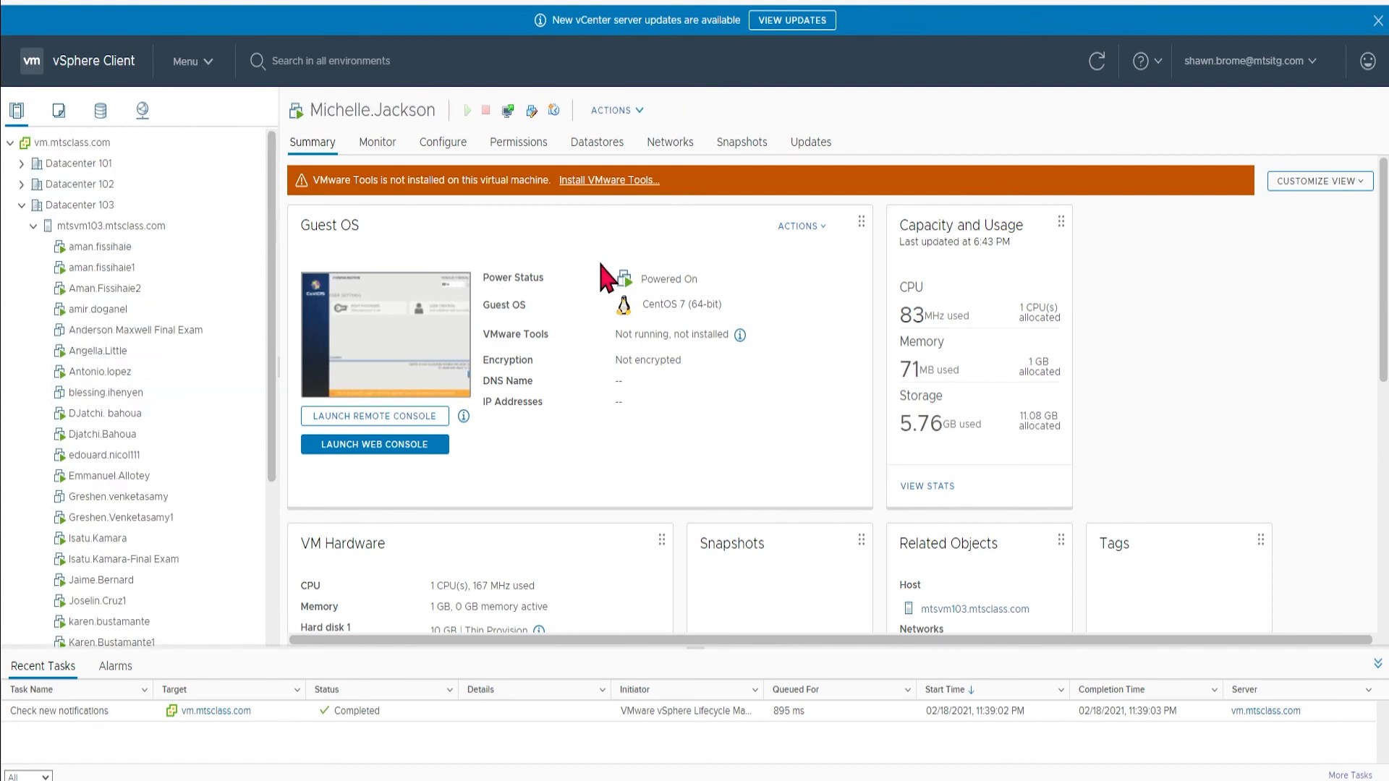